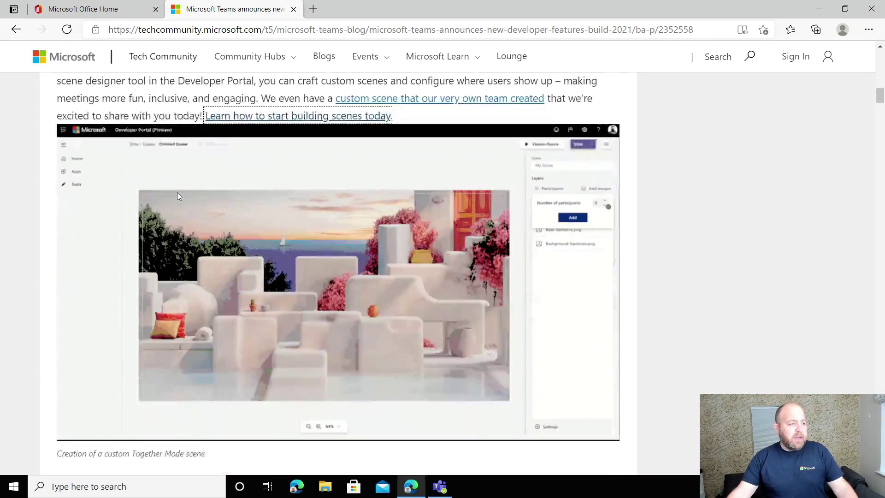
- Open the documentation linked from the Together Mode extensibility section on how to start building scenes
{"action": "scroll", "coordinate": [173, 192], "scroll_direction": "up", "scroll_amount": 1}
{"action": "scroll", "coordinate": [173, 193], "scroll_direction": "up", "scroll_amount": 1}
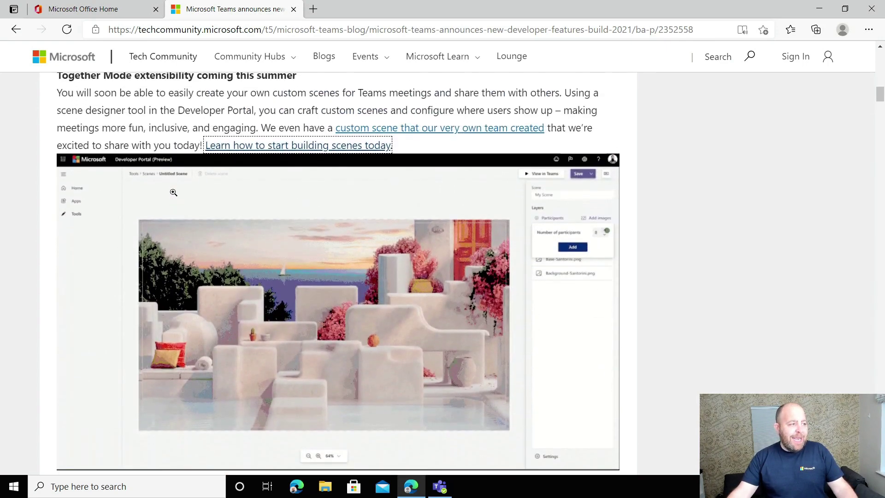
{"action": "scroll", "coordinate": [173, 194], "scroll_direction": "down", "scroll_amount": 1}
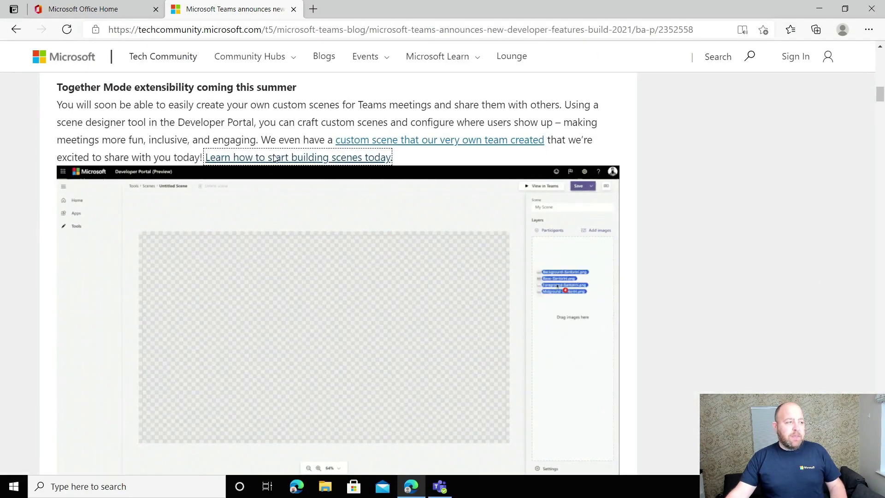
{"action": "left_click", "coordinate": [275, 158]}
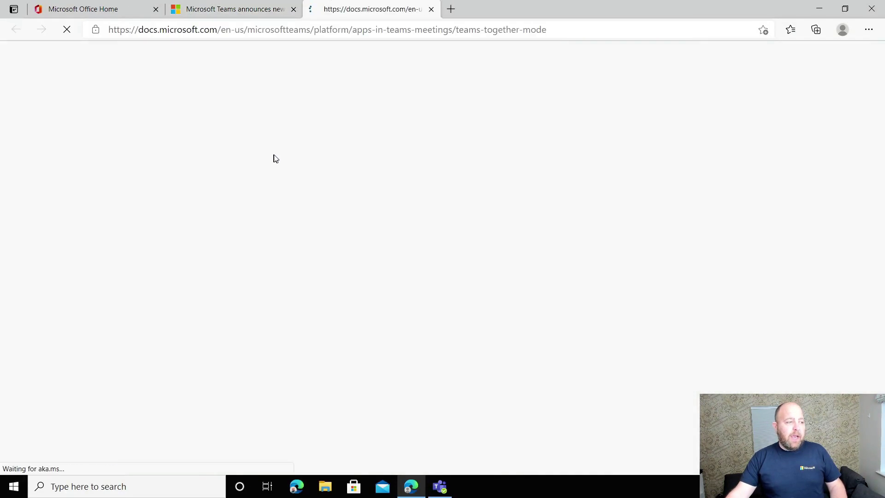
- Read through the Together Mode in Teams article, covering the overview, prerequisites, best practices and building a scene using the Scene studio
{"action": "scroll", "coordinate": [364, 173], "scroll_direction": "down", "scroll_amount": 3}
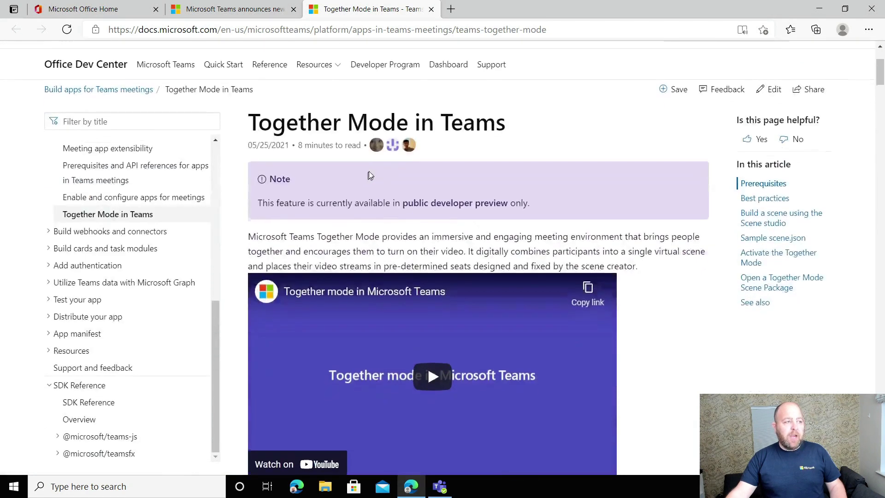
{"action": "scroll", "coordinate": [417, 150], "scroll_direction": "down", "scroll_amount": 4}
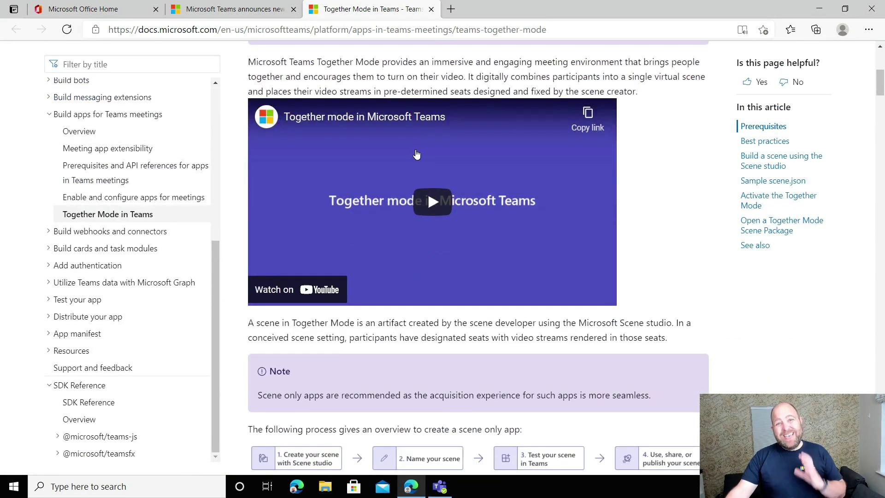
{"action": "scroll", "coordinate": [415, 161], "scroll_direction": "down", "scroll_amount": 5}
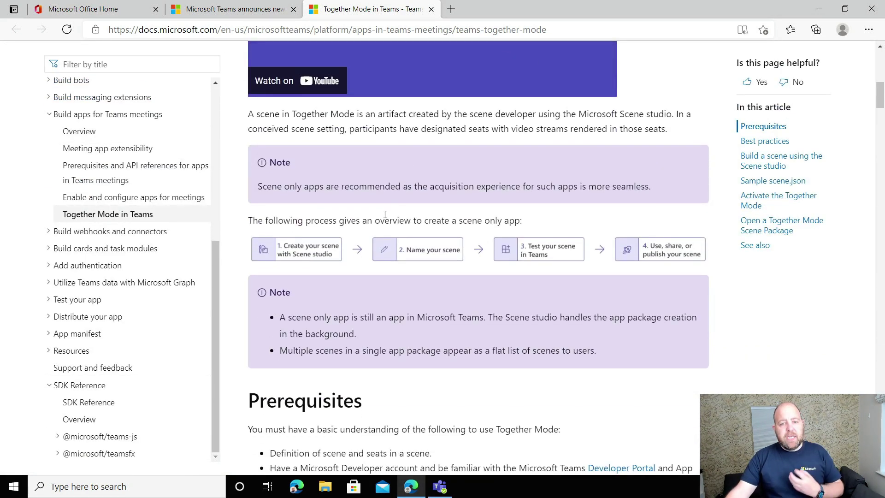
{"action": "scroll", "coordinate": [377, 235], "scroll_direction": "down", "scroll_amount": 4}
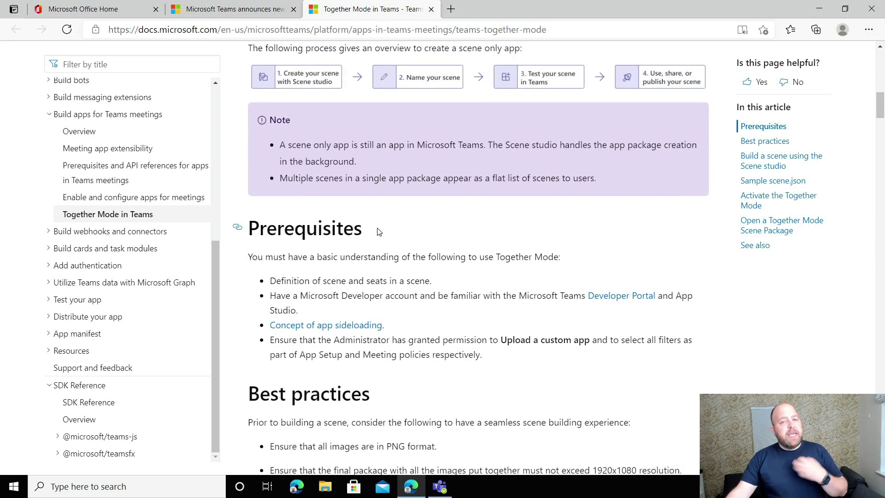
{"action": "scroll", "coordinate": [373, 232], "scroll_direction": "down", "scroll_amount": 4}
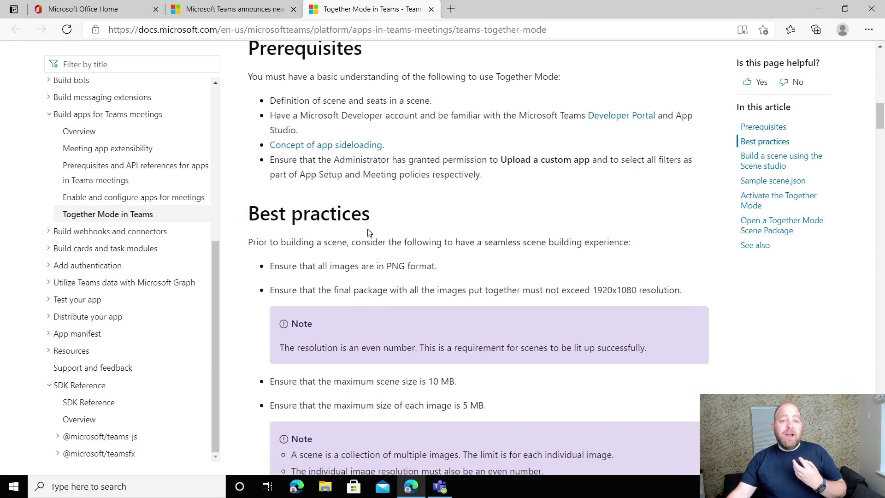
{"action": "scroll", "coordinate": [364, 232], "scroll_direction": "down", "scroll_amount": 8}
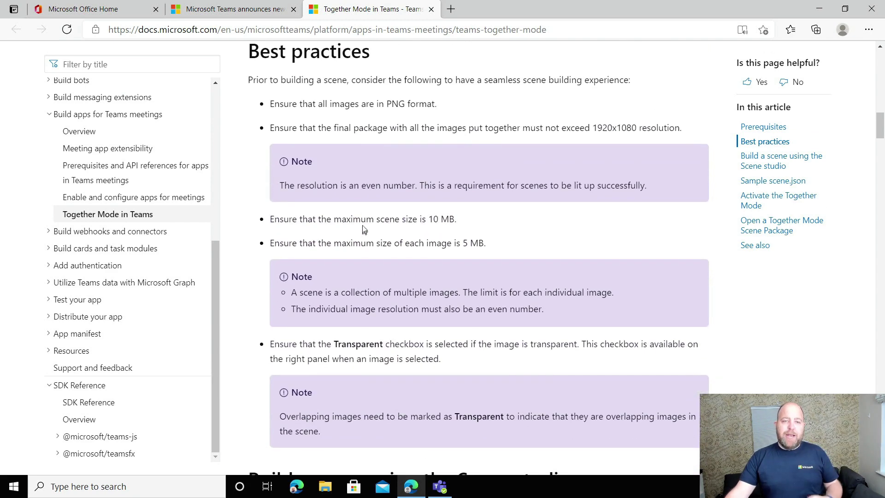
{"action": "scroll", "coordinate": [367, 225], "scroll_direction": "down", "scroll_amount": 3}
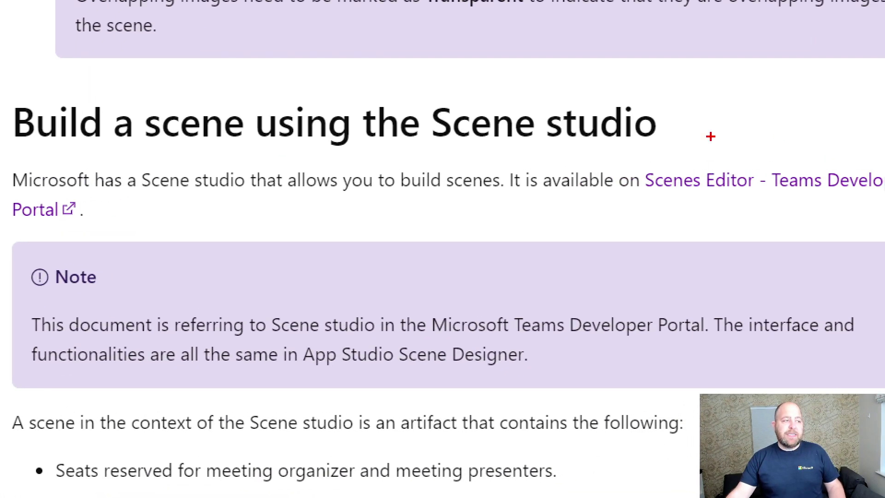
- Go to the Scenes Editor in the Teams Developer Portal and open the Getting started sample scene
{"action": "left_click_drag", "start_coordinate": [642, 163], "coordinate": [884, 208]}
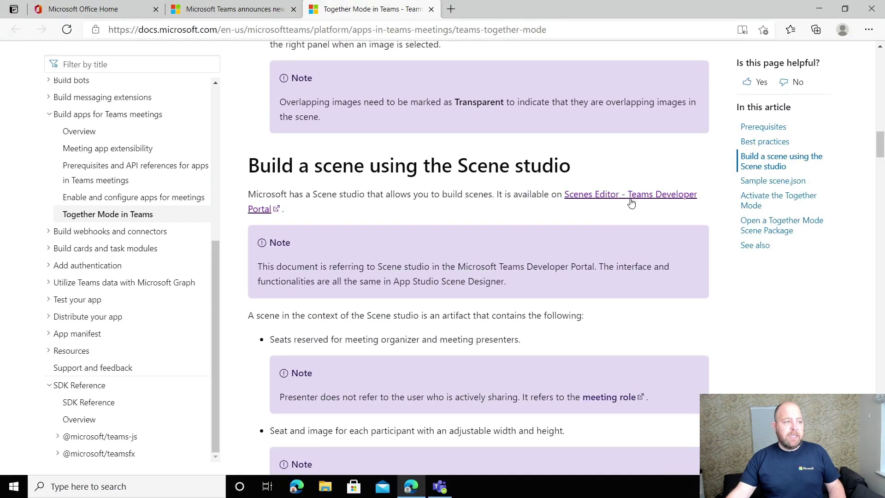
{"action": "left_click", "coordinate": [776, 182]}
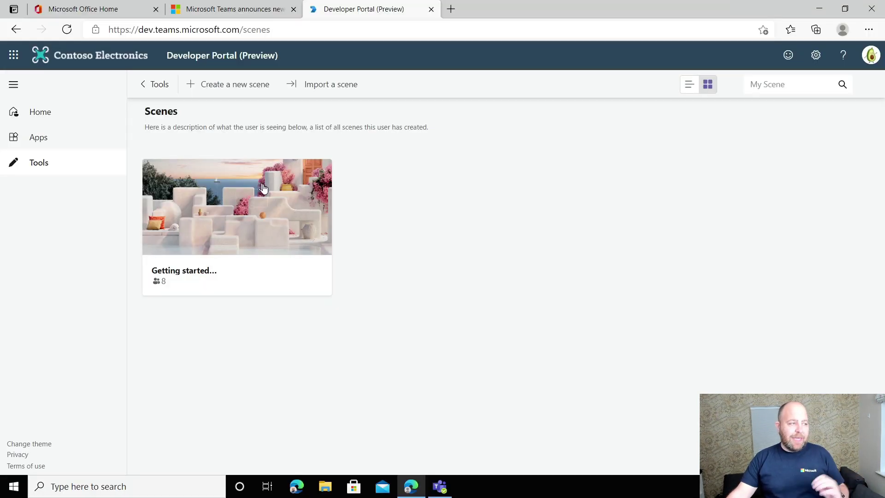
{"action": "left_click", "coordinate": [265, 188]}
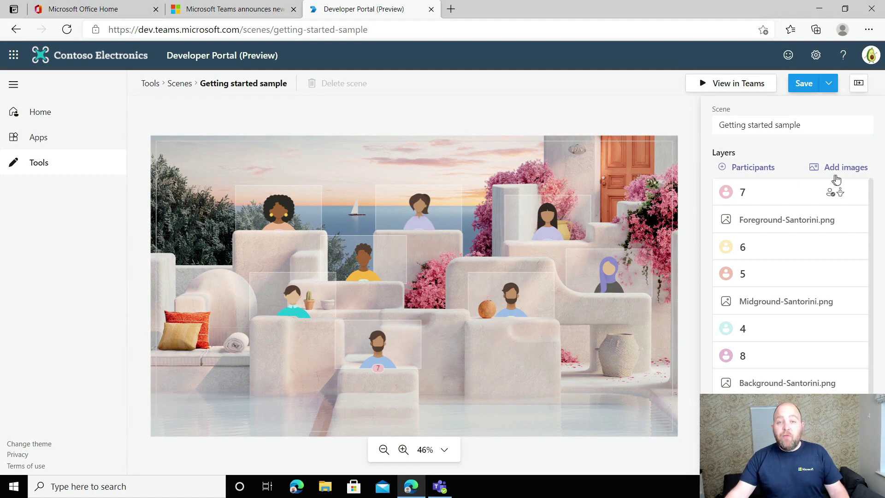
- Examine participant layers 5, 6 and 7 and the Foreground-Santorini.png layer, comparing the seats with the overlapping ledges and the coconut
{"action": "left_click", "coordinate": [836, 245]}
{"action": "left_click", "coordinate": [838, 224]}
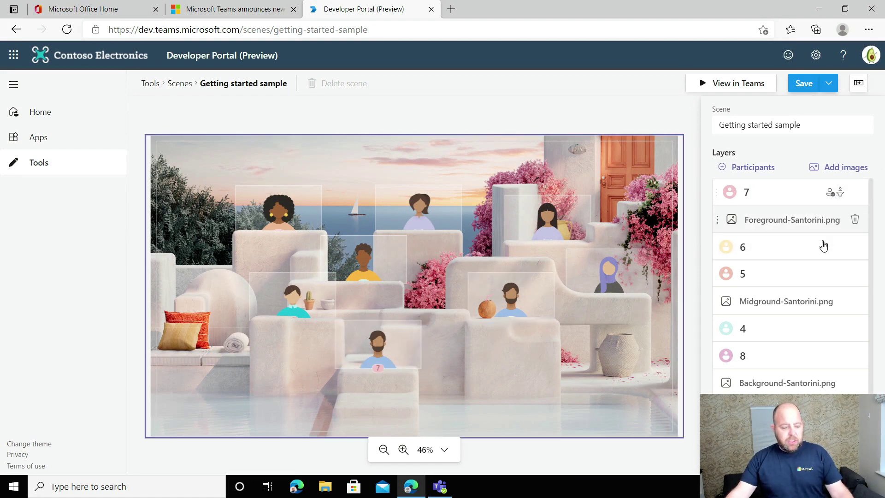
{"action": "left_click", "coordinate": [824, 245]}
{"action": "left_click", "coordinate": [820, 272]}
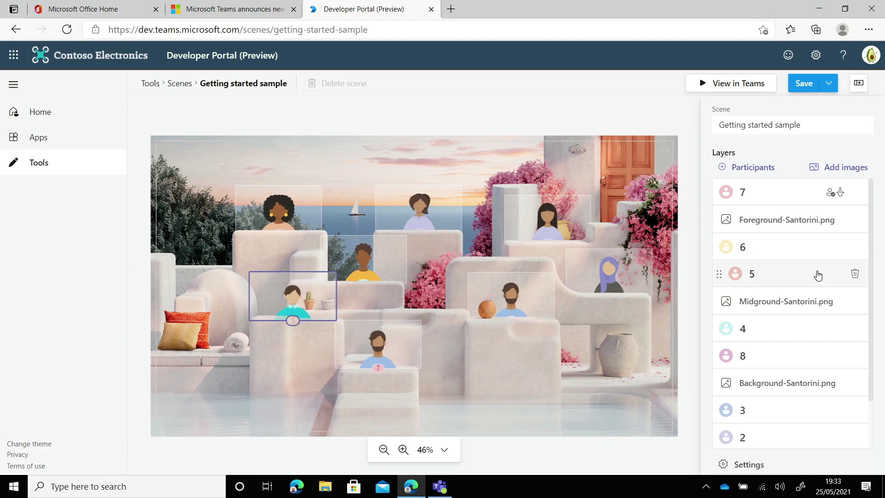
{"action": "left_click", "coordinate": [753, 193]}
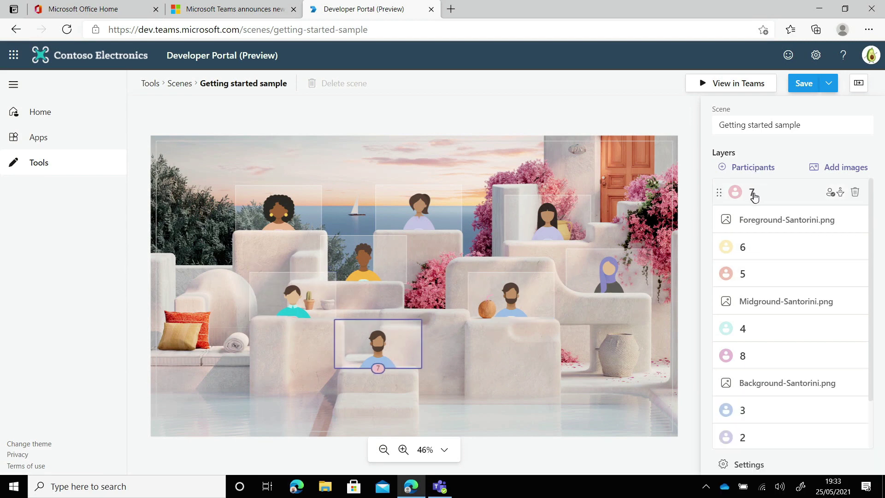
{"action": "left_click", "coordinate": [747, 202]}
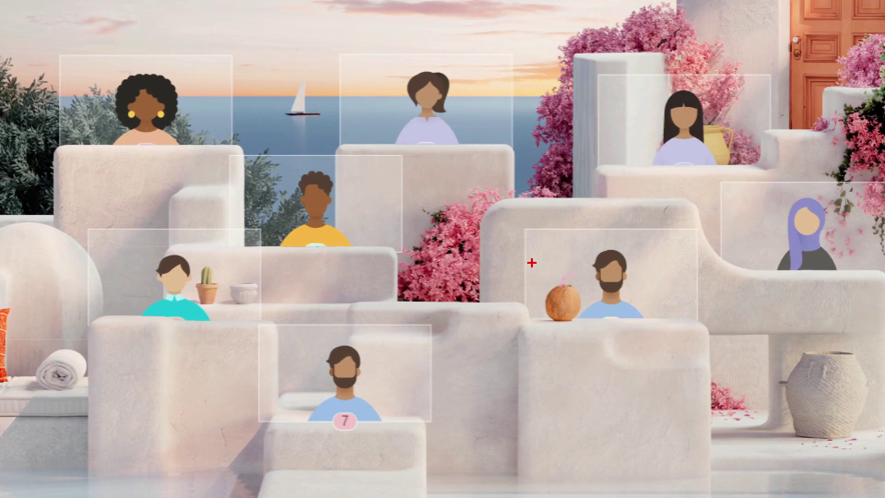
{"action": "left_click_drag", "start_coordinate": [541, 272], "coordinate": [602, 328]}
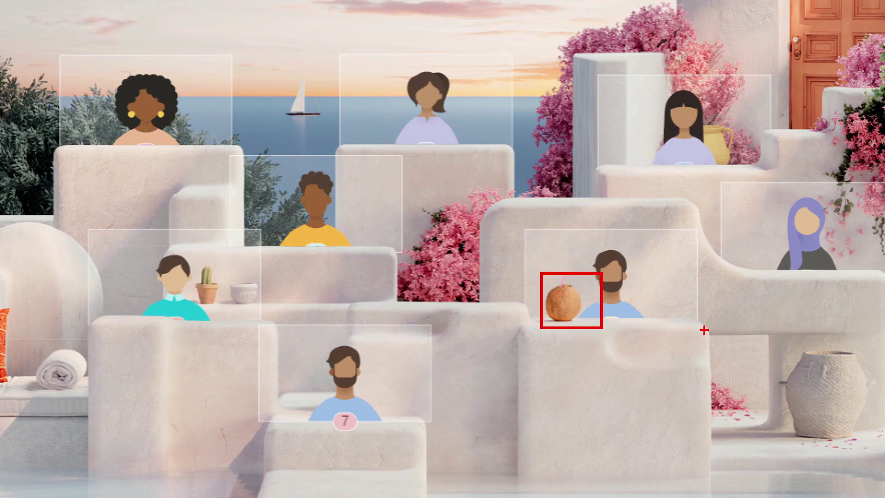
{"action": "left_click_drag", "start_coordinate": [704, 330], "coordinate": [508, 308]}
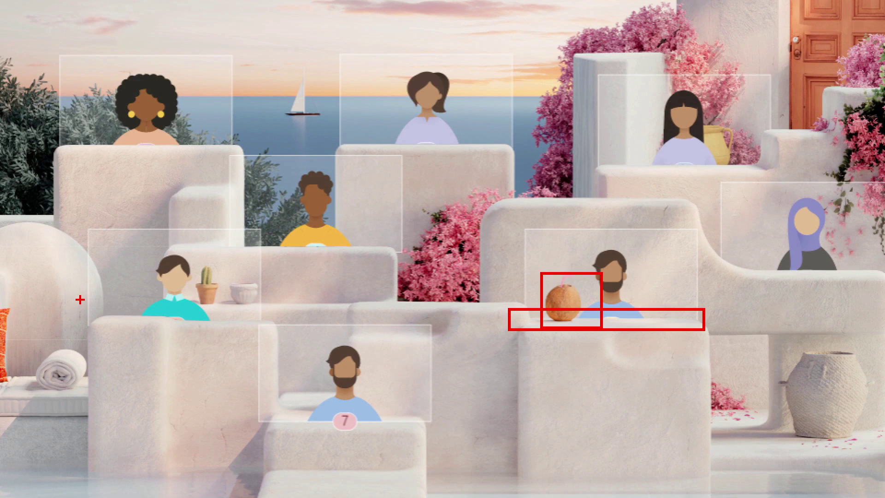
{"action": "left_click_drag", "start_coordinate": [80, 299], "coordinate": [265, 339]}
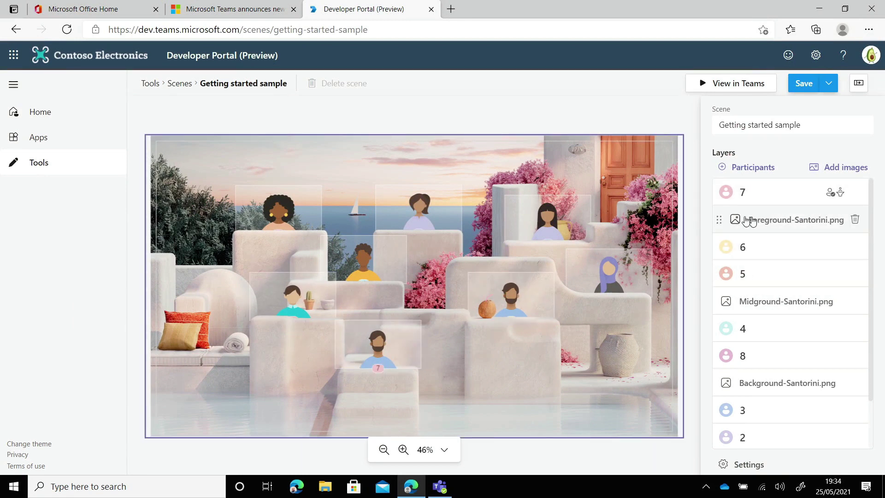
- Try placing Foreground-Santorini.png beneath participants 6 and 5 in the layer order, and return it to just below participant 7
{"action": "left_click_drag", "start_coordinate": [719, 217], "coordinate": [722, 283]}
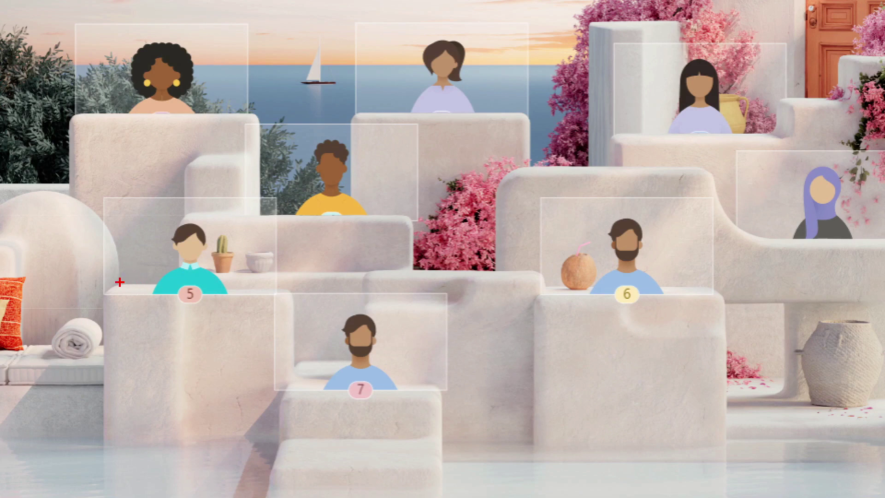
{"action": "left_click_drag", "start_coordinate": [121, 279], "coordinate": [282, 308]}
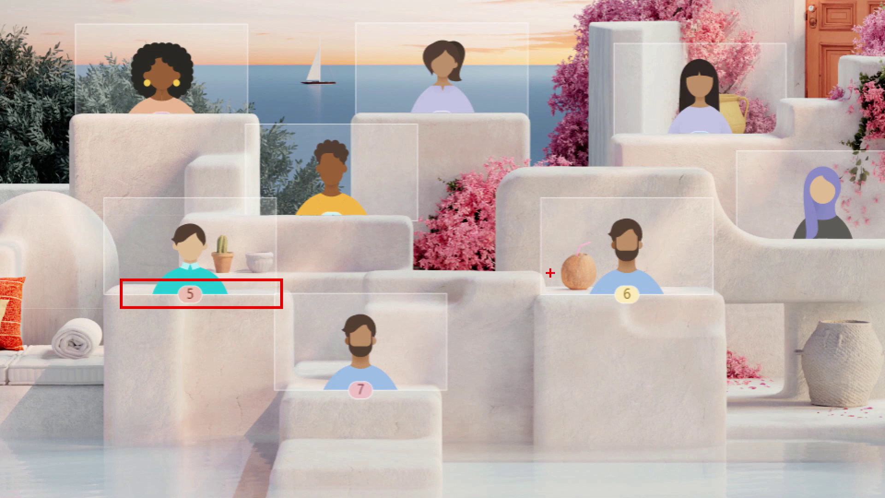
{"action": "left_click_drag", "start_coordinate": [544, 273], "coordinate": [732, 315]}
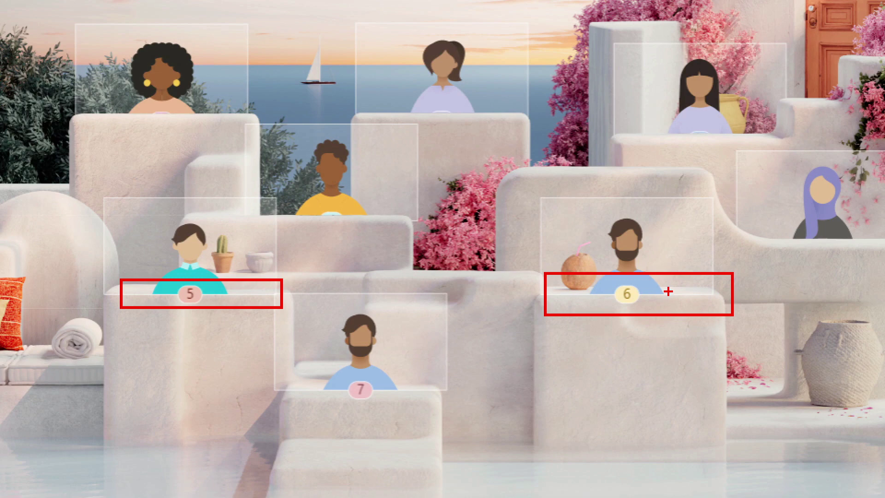
{"action": "key", "text": "Escape"}
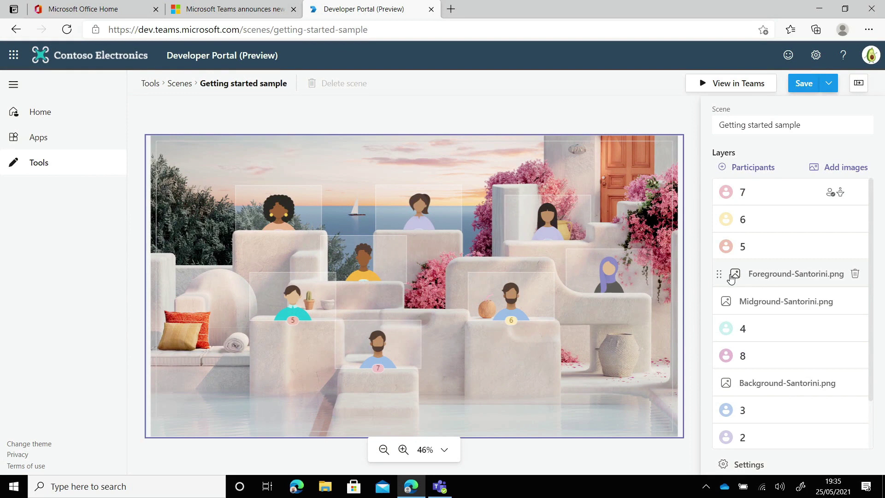
{"action": "left_click_drag", "start_coordinate": [720, 273], "coordinate": [734, 209]}
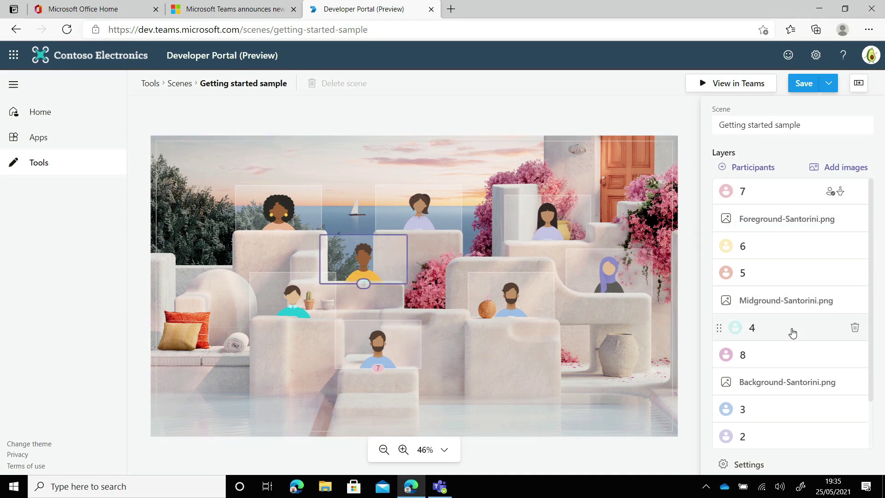
- Examine the rest of the layer list and participant 7's settings, including its meeting organizer and presenter spot assignment
{"action": "scroll", "coordinate": [793, 332], "scroll_direction": "down", "scroll_amount": 2}
{"action": "scroll", "coordinate": [792, 335], "scroll_direction": "up", "scroll_amount": 2}
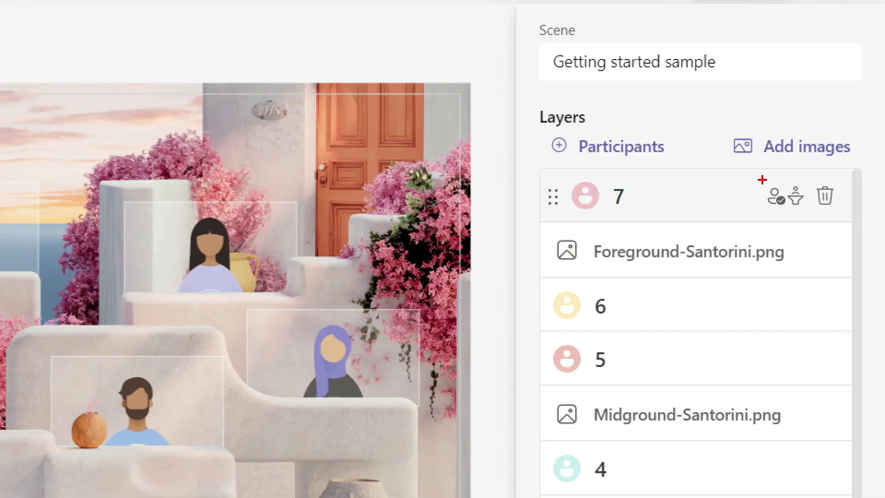
{"action": "left_click_drag", "start_coordinate": [760, 179], "coordinate": [815, 212]}
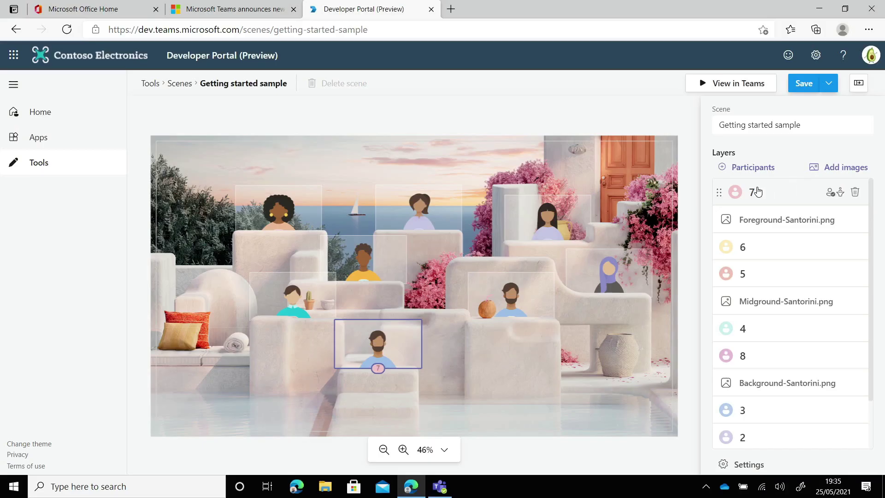
{"action": "left_click", "coordinate": [757, 191]}
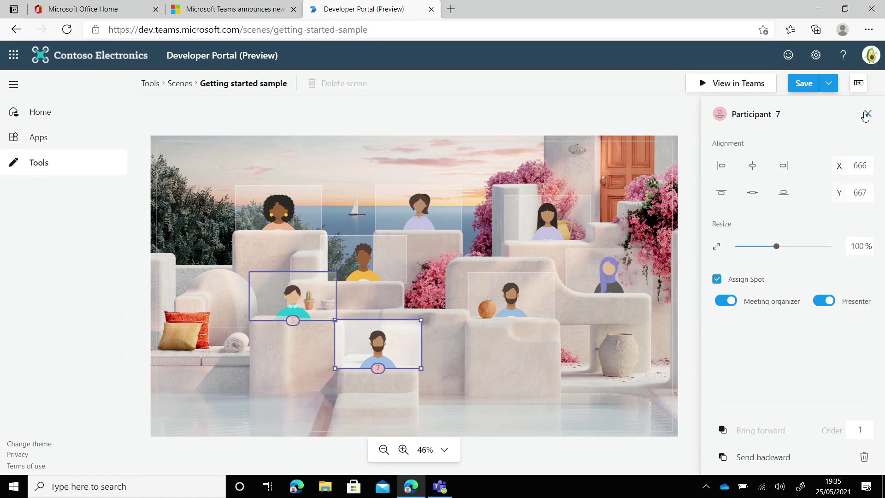
{"action": "left_click", "coordinate": [866, 114]}
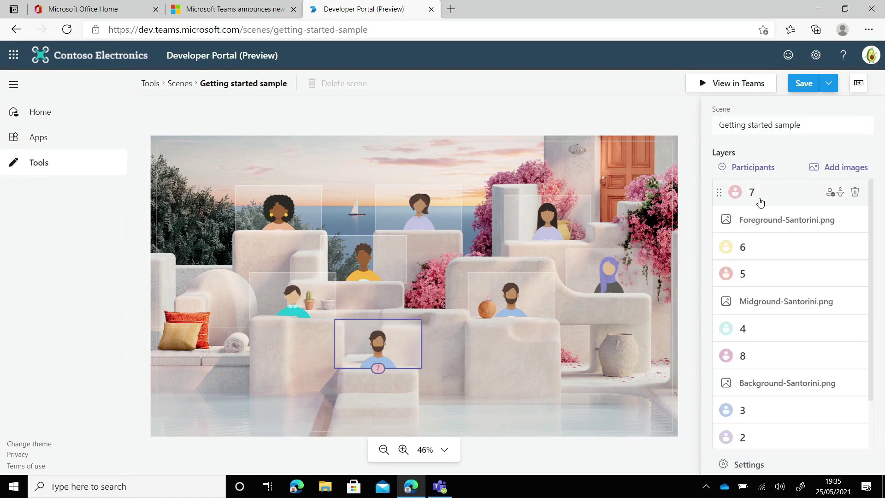
- Resize participant 7's spot to 110% and go back to the list of scenes
{"action": "left_click", "coordinate": [760, 202]}
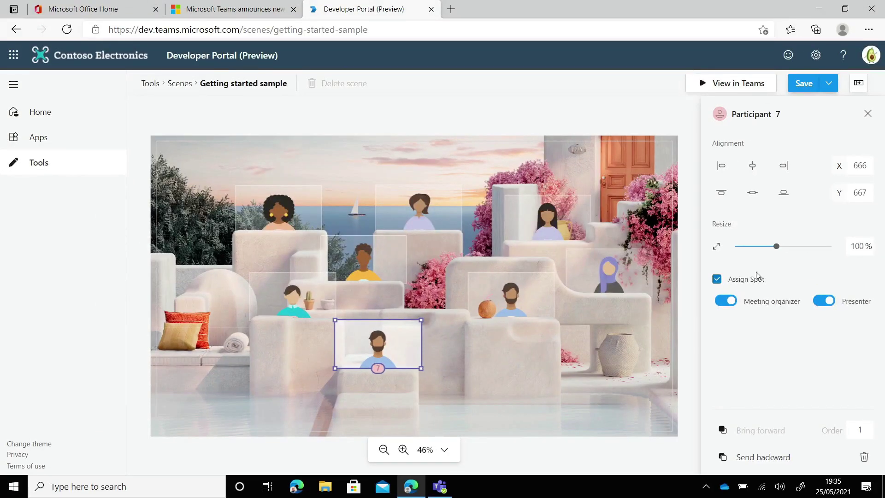
{"action": "mouse_move", "coordinate": [778, 249]}
{"action": "left_mouse_down"}
{"action": "mouse_move", "coordinate": [812, 247]}
{"action": "mouse_move", "coordinate": [782, 246]}
{"action": "left_mouse_up"}
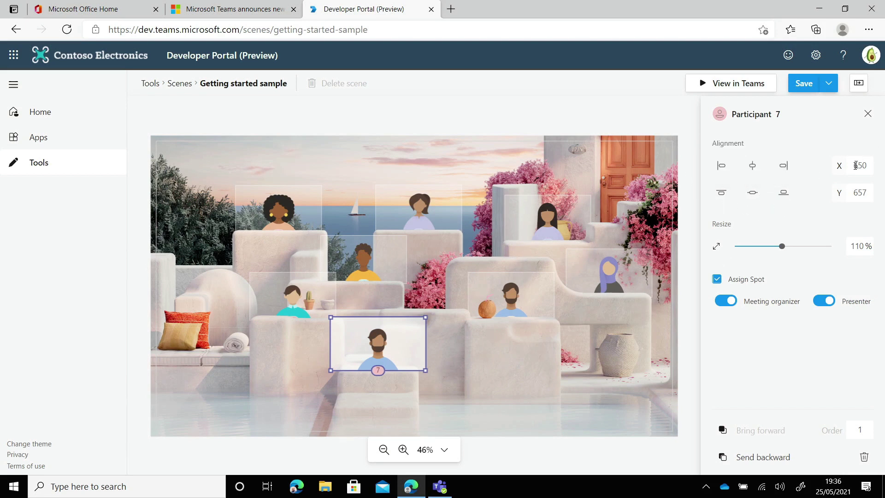
{"action": "left_click", "coordinate": [869, 114]}
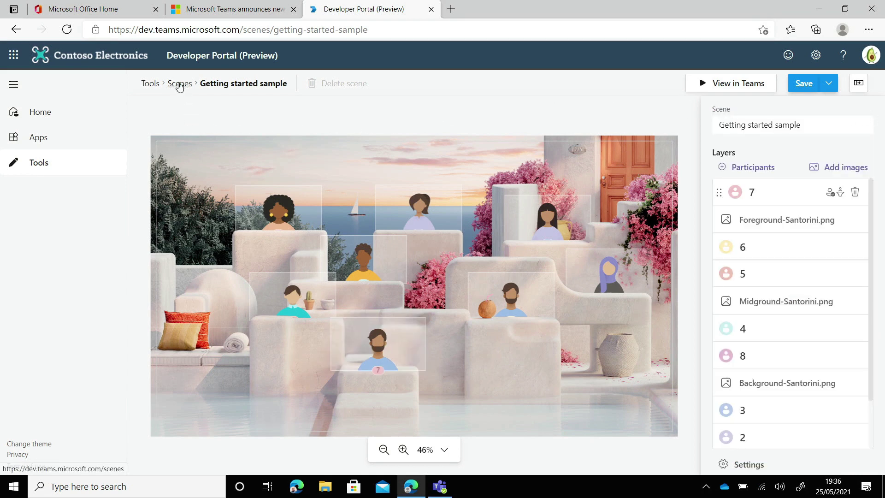
{"action": "left_click", "coordinate": [180, 83]}
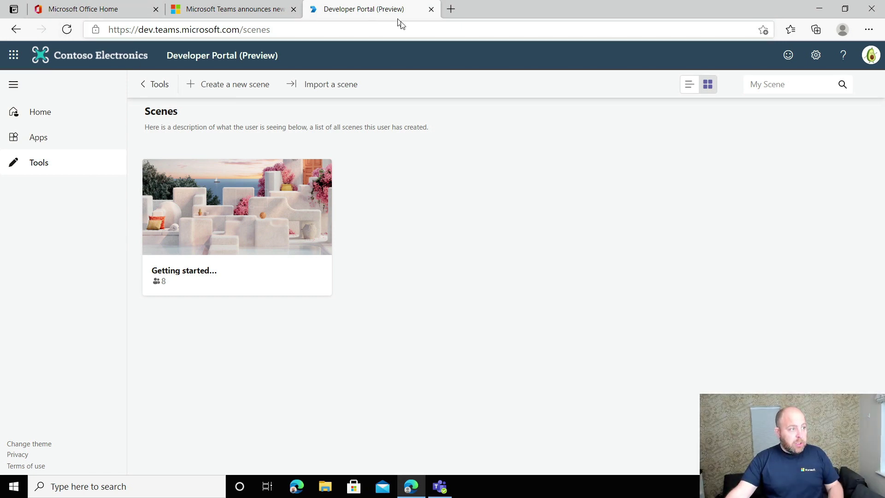
- Open the Unsplash site (unsplash.com) in a new browser tab
{"action": "left_click", "coordinate": [450, 10]}
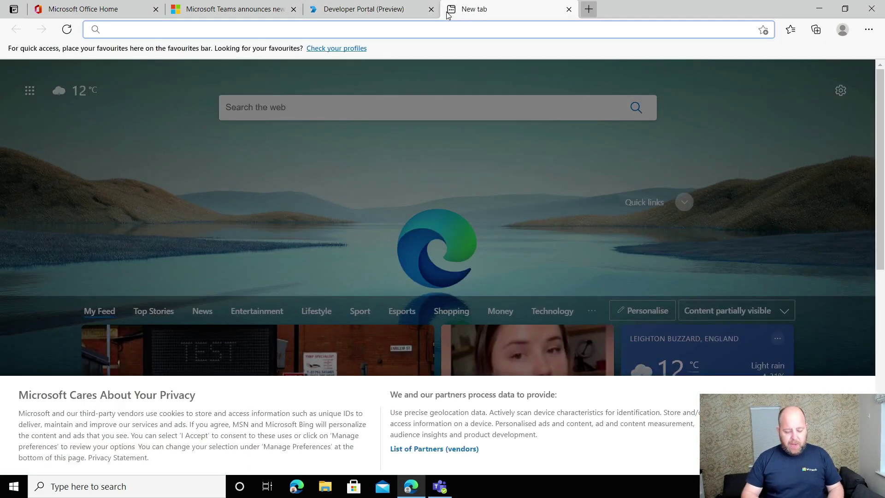
{"action": "type", "text": "unsplash"}
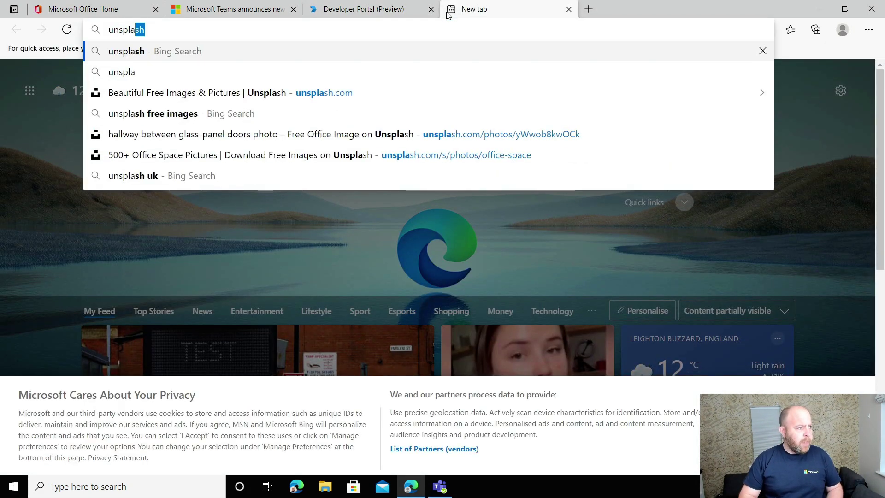
{"action": "key", "text": "Down"}
{"action": "key", "text": "Down"}
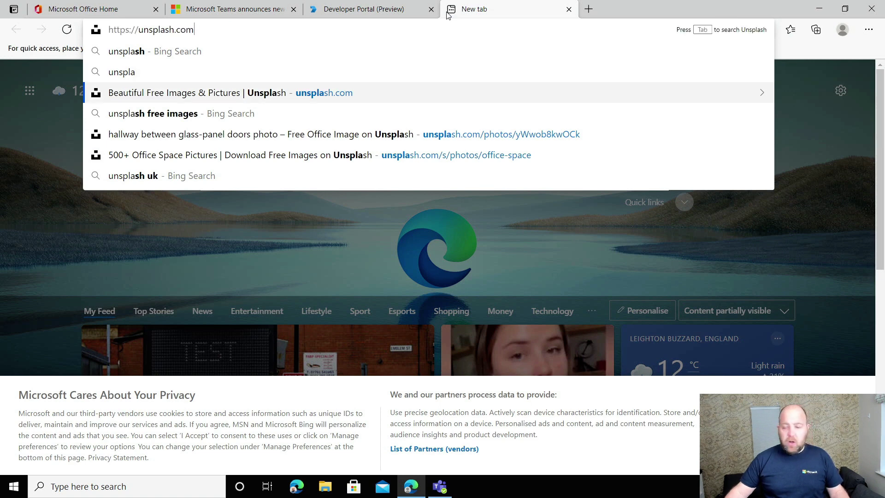
{"action": "key", "text": "Return"}
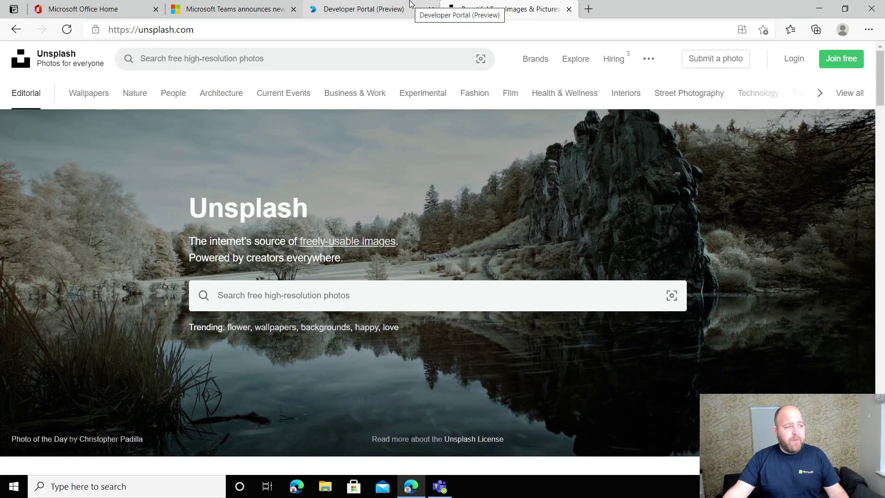
- Search Unsplash for photos of "office space"
{"action": "left_click", "coordinate": [293, 287]}
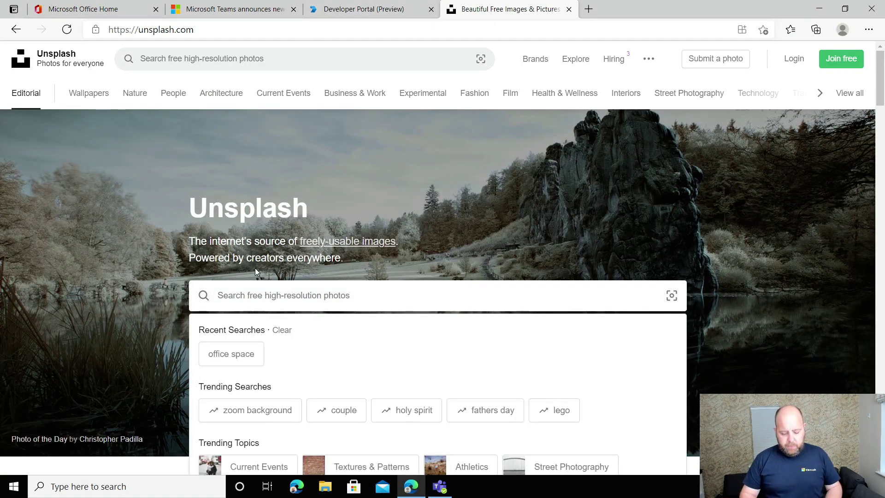
{"action": "type", "text": "office spa"}
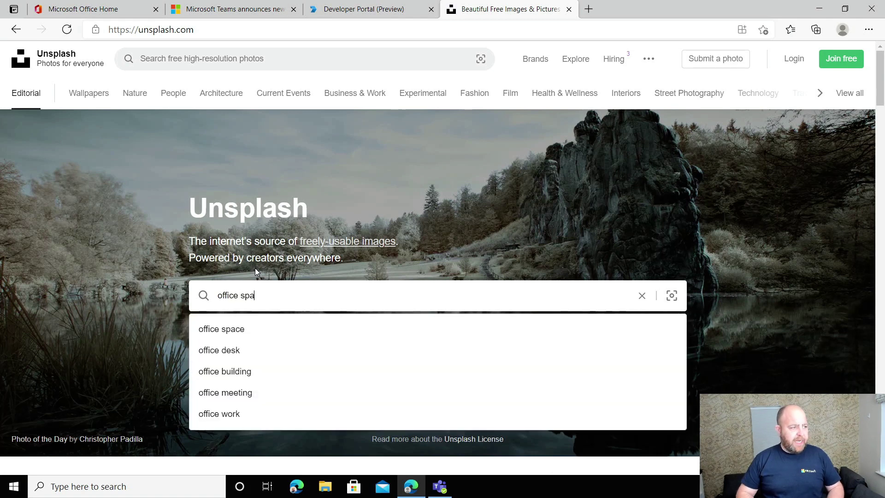
{"action": "type", "text": "ce"}
{"action": "key", "text": "Return"}
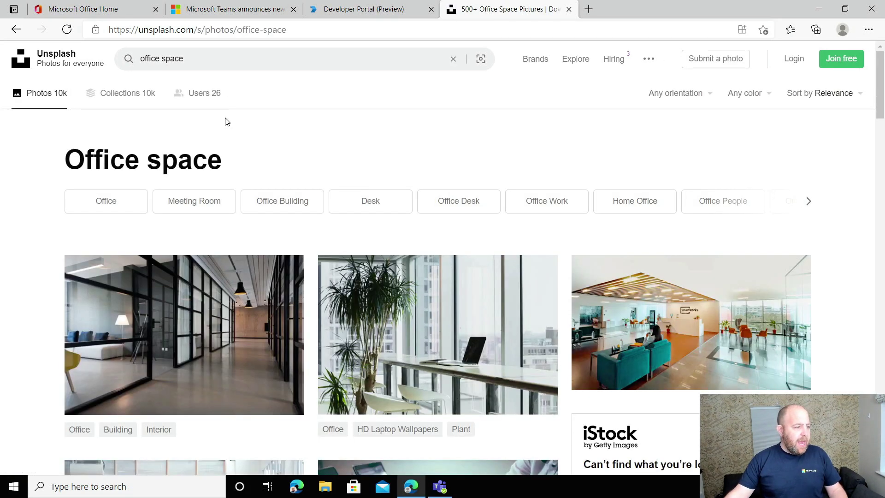
- Download the free photo of the spacious boardroom with a dining table and chairs, and return to the search results
{"action": "scroll", "coordinate": [392, 235], "scroll_direction": "down", "scroll_amount": 4}
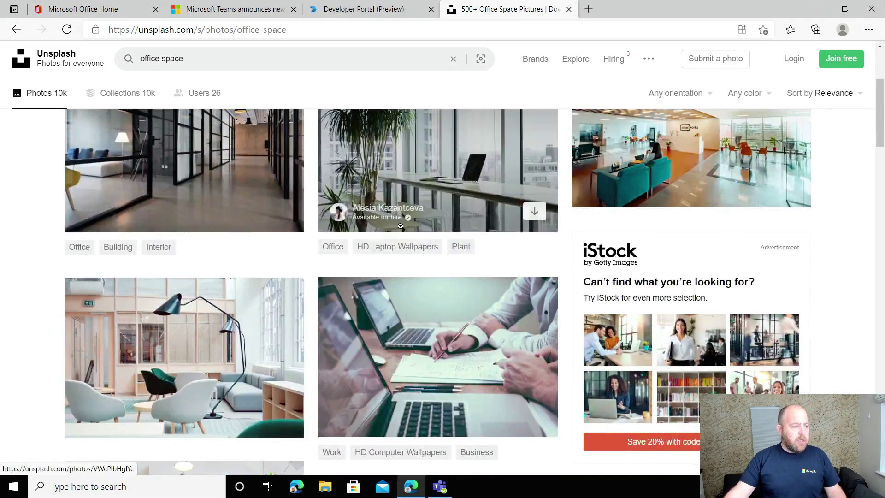
{"action": "scroll", "coordinate": [399, 230], "scroll_direction": "down", "scroll_amount": 8}
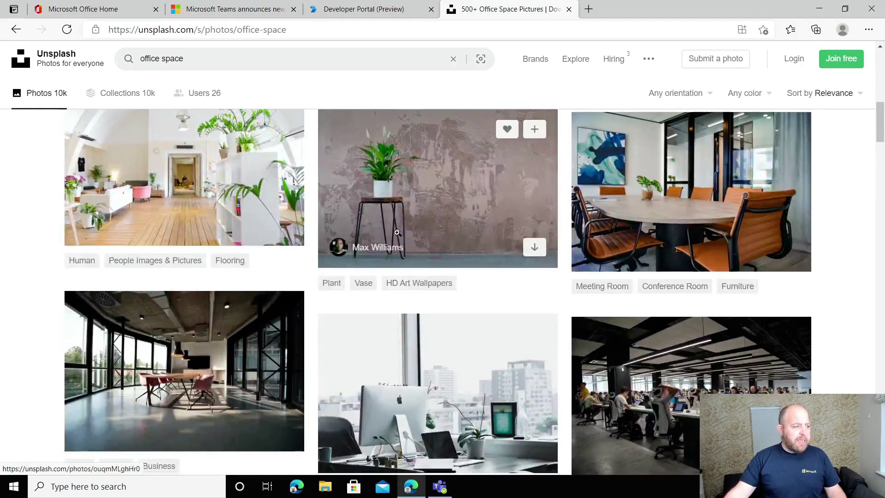
{"action": "scroll", "coordinate": [398, 232], "scroll_direction": "down", "scroll_amount": 3}
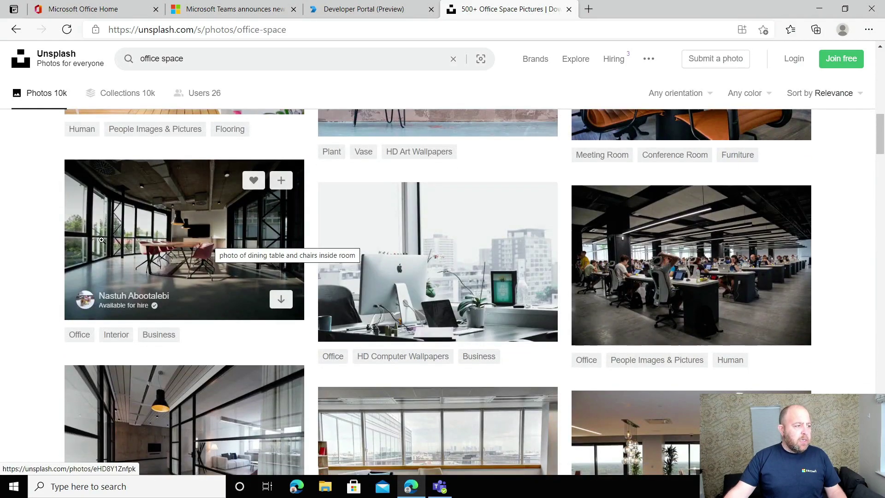
{"action": "left_click", "coordinate": [176, 237]}
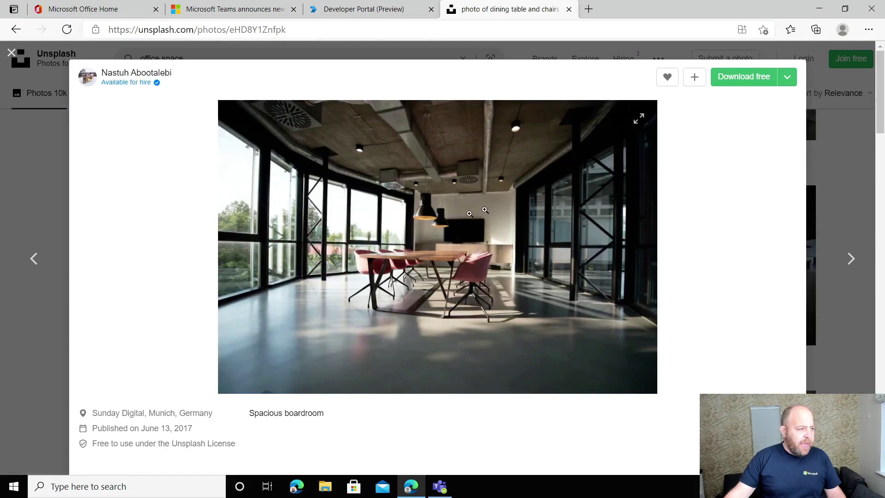
{"action": "left_click", "coordinate": [755, 79]}
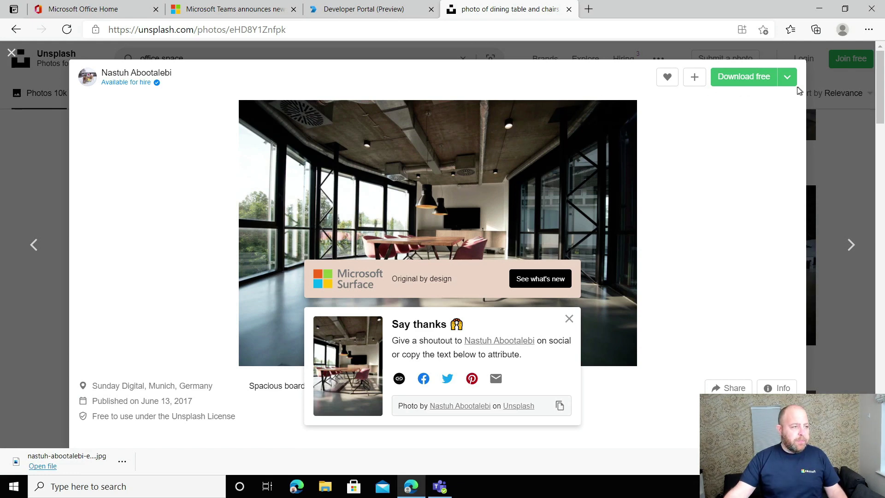
{"action": "left_click", "coordinate": [836, 125]}
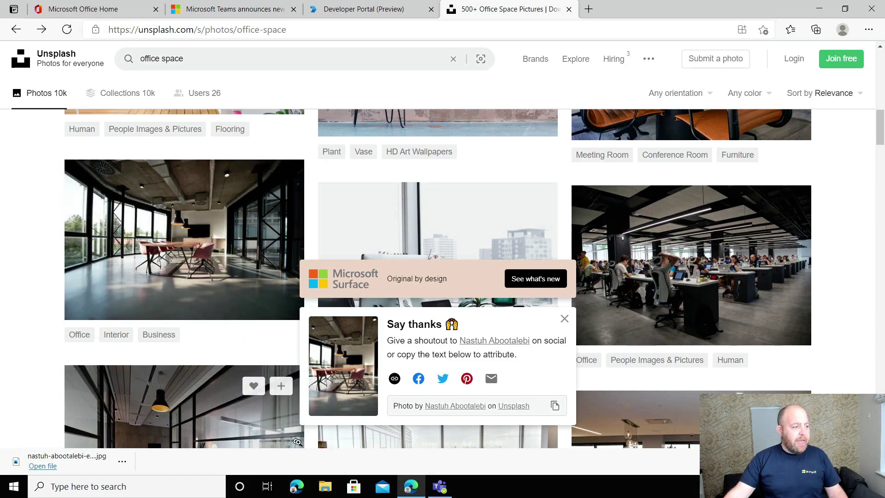
- Search the web for "blur images" in a new tab and launch BeFunky's Blur Image editor from the results
{"action": "left_click", "coordinate": [588, 10]}
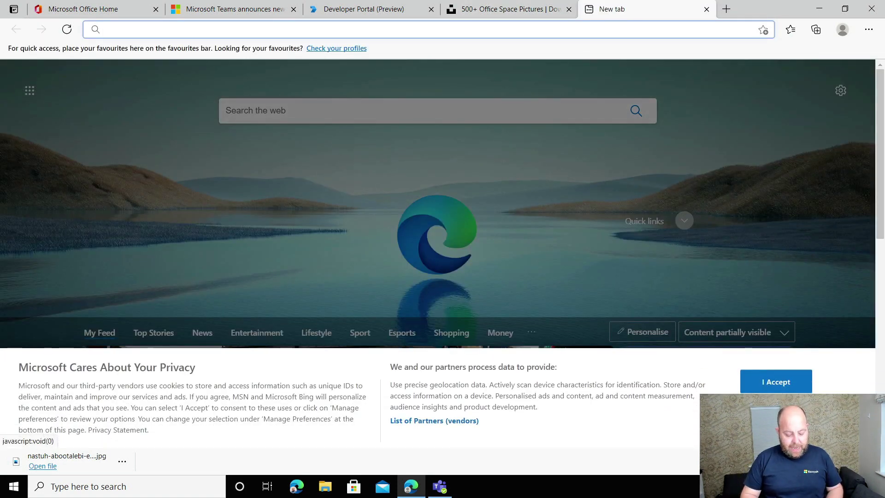
{"action": "type", "text": "b"}
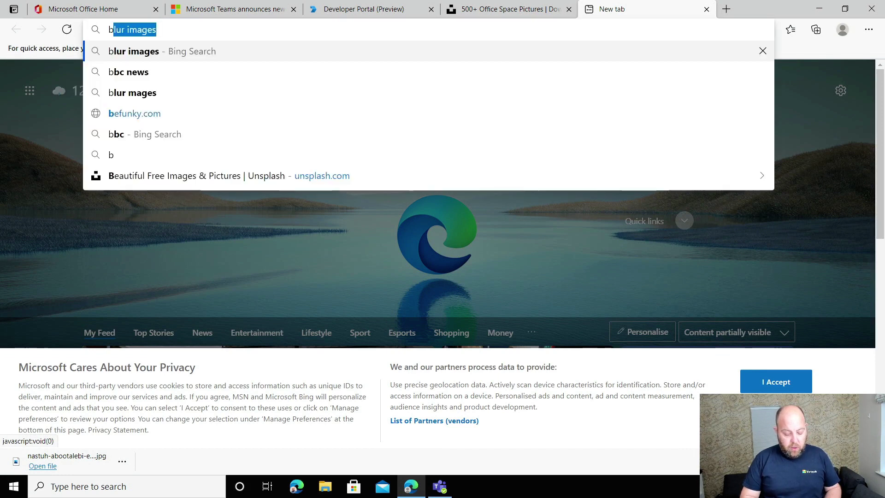
{"action": "type", "text": "lur image"}
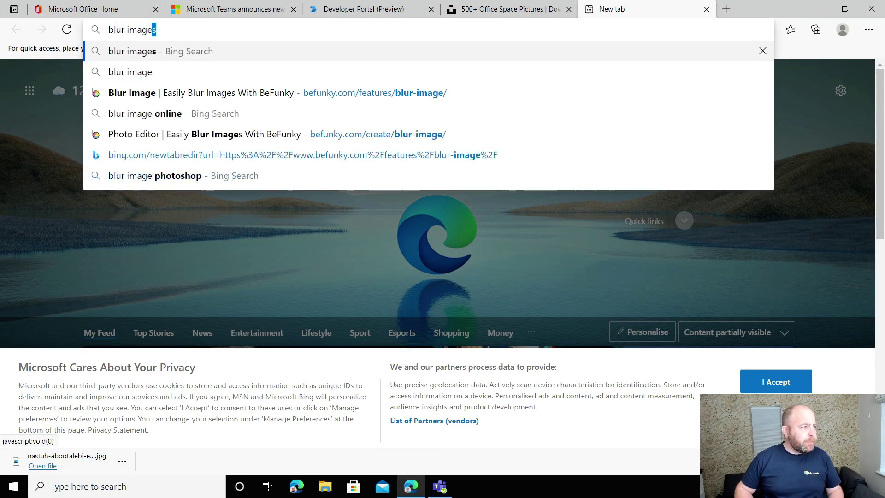
{"action": "key", "text": "Return"}
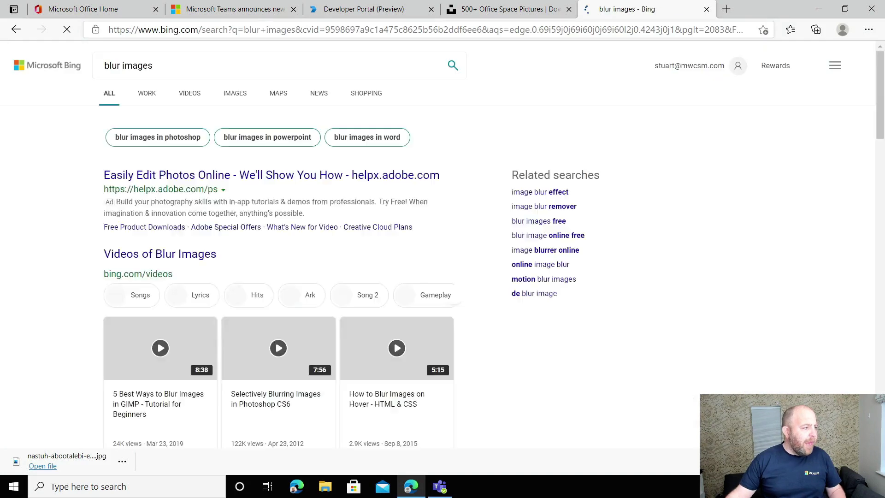
{"action": "scroll", "coordinate": [211, 198], "scroll_direction": "down", "scroll_amount": 8}
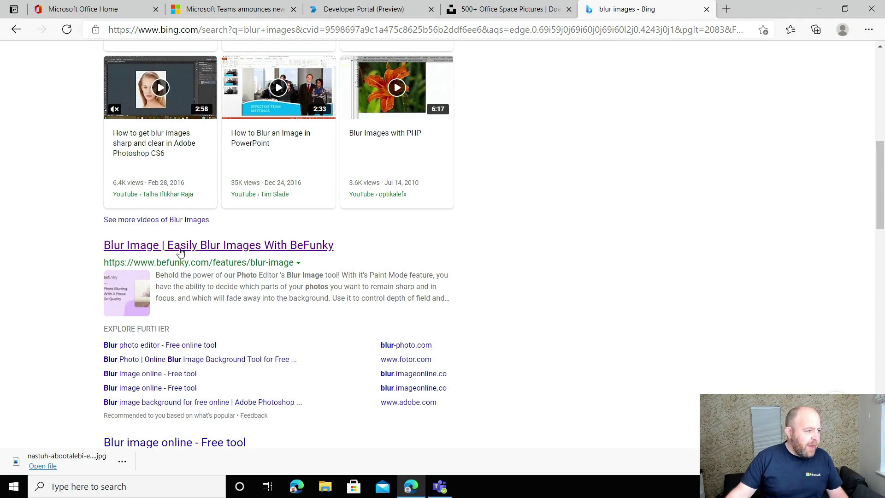
{"action": "left_click", "coordinate": [187, 245]}
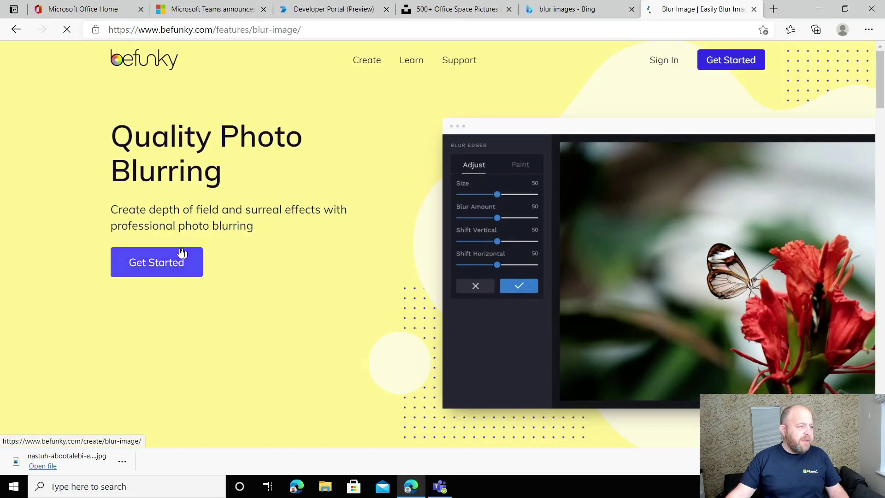
{"action": "left_click", "coordinate": [182, 253]}
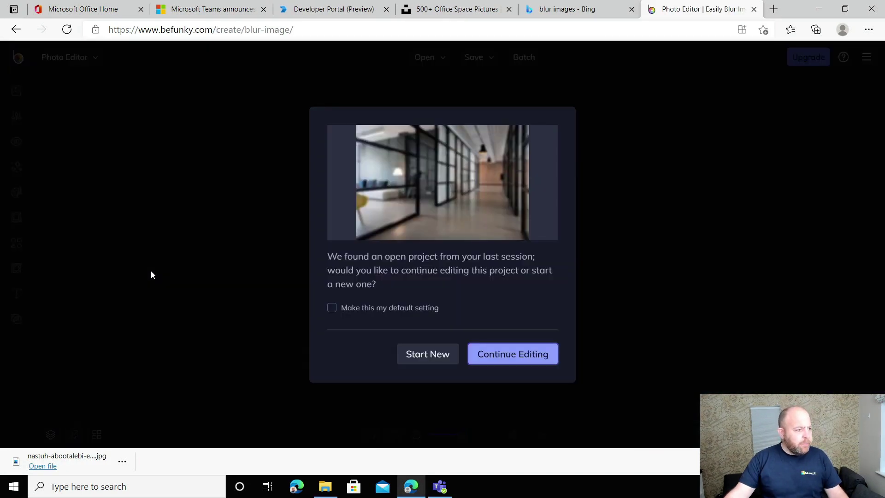
- Start a new project in the photo editor and load the downloaded boardroom JPG from the Downloads folder
{"action": "left_click", "coordinate": [425, 359]}
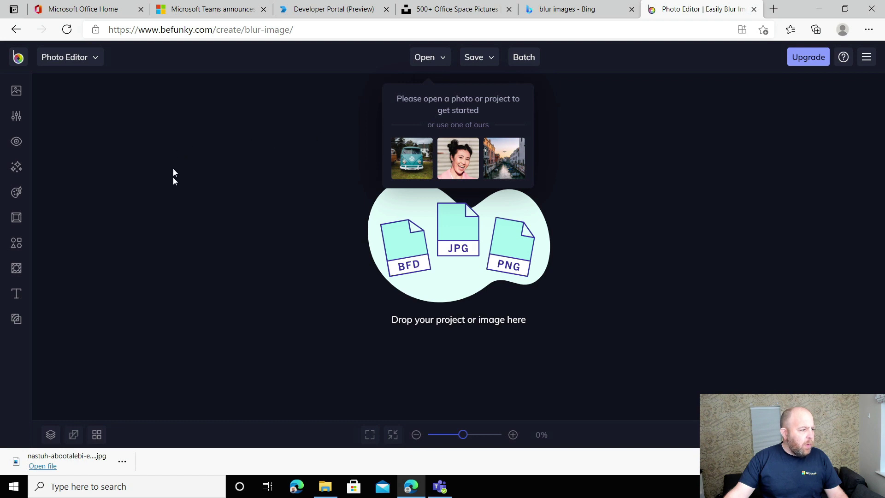
{"action": "left_click", "coordinate": [325, 487]}
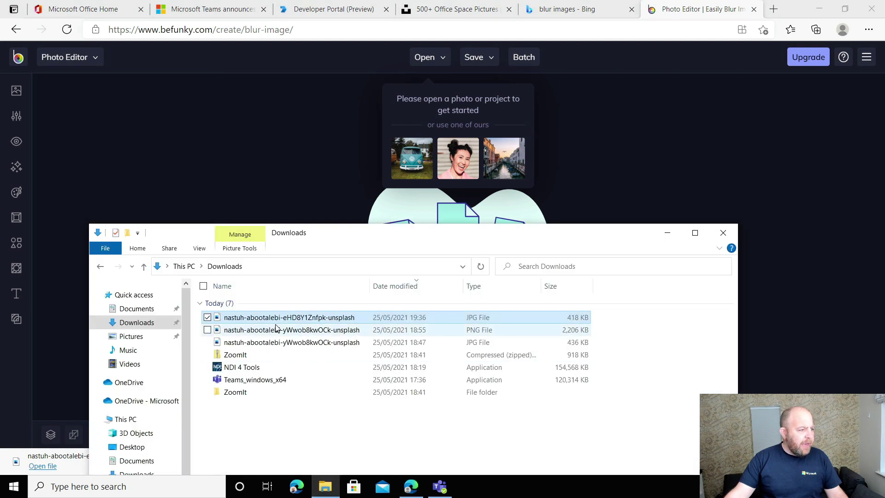
{"action": "left_click_drag", "start_coordinate": [283, 318], "coordinate": [309, 178]}
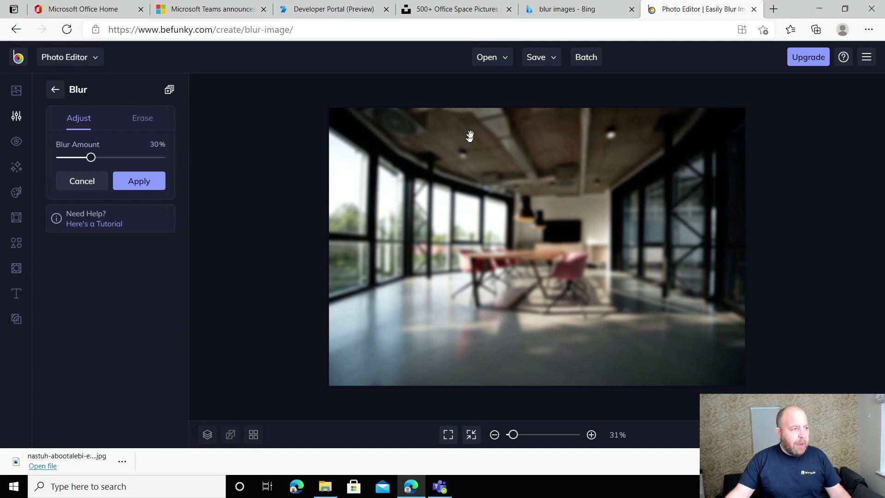
- Save the boardroom photo with its 30% blur to the computer in PNG format
{"action": "left_click", "coordinate": [554, 60]}
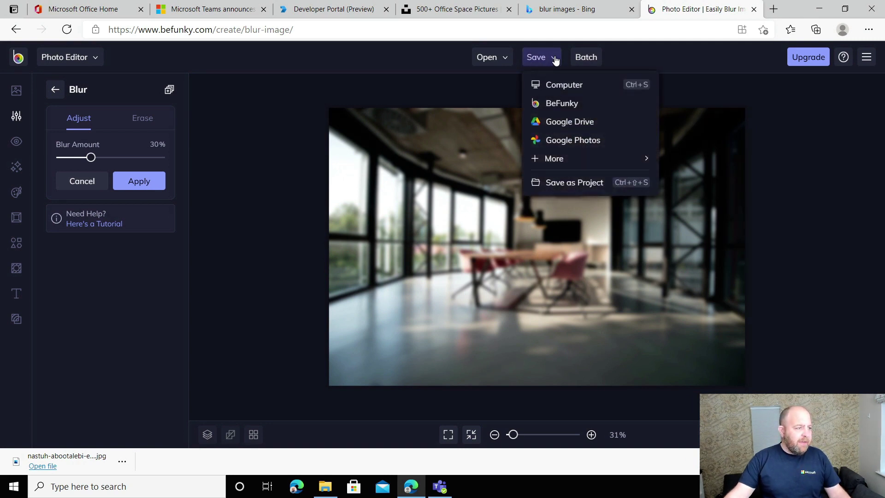
{"action": "left_click", "coordinate": [553, 85]}
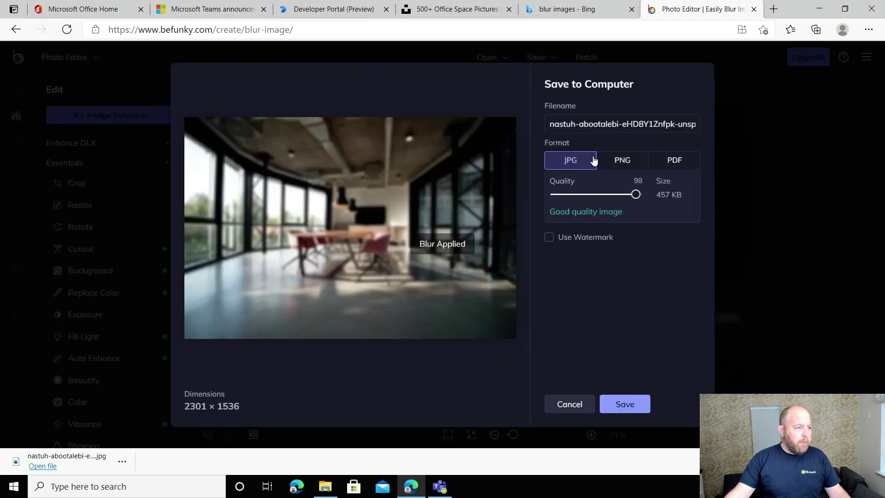
{"action": "left_click", "coordinate": [628, 164]}
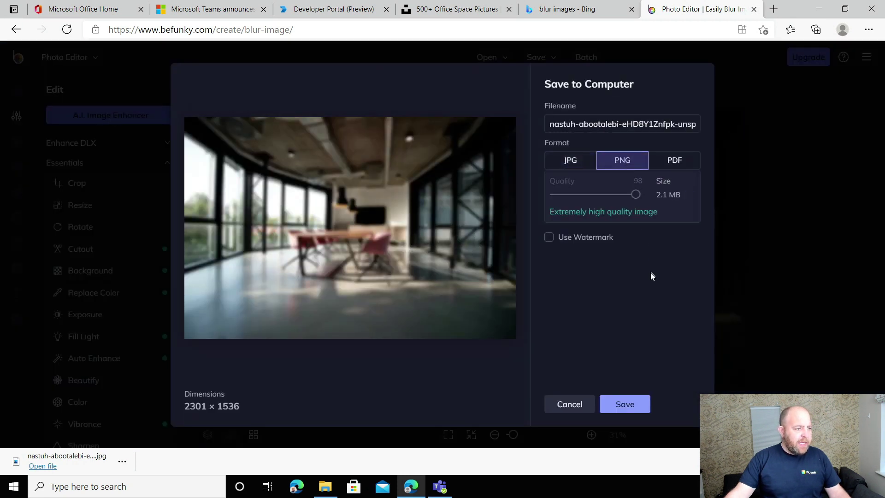
{"action": "left_click", "coordinate": [625, 407]}
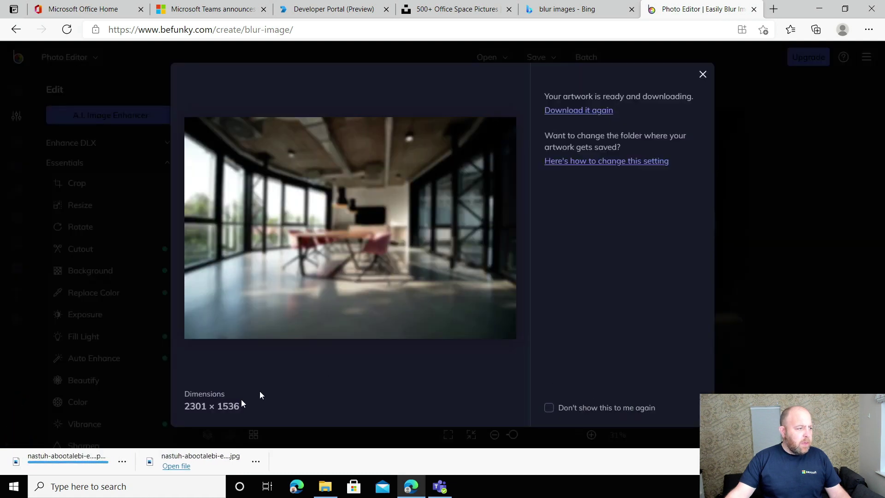
- Show the downloaded PNG in its folder and rename the file "blurred background"
{"action": "left_click", "coordinate": [122, 461]}
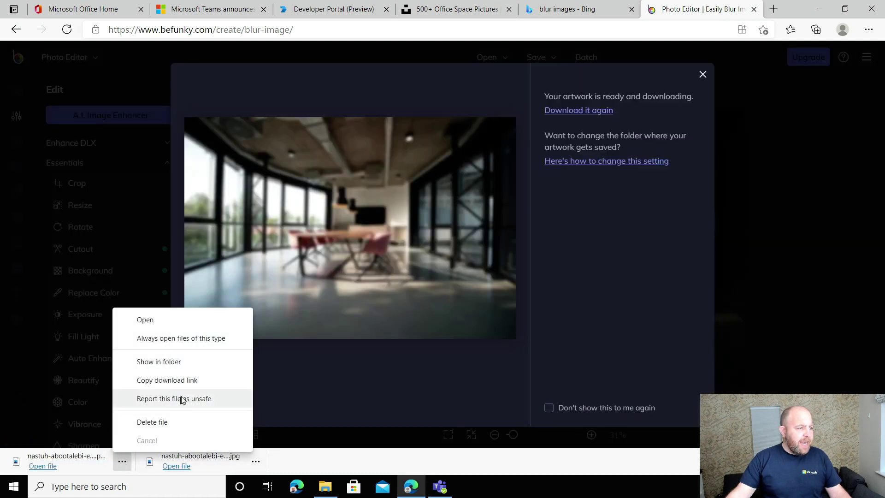
{"action": "left_click", "coordinate": [173, 361]}
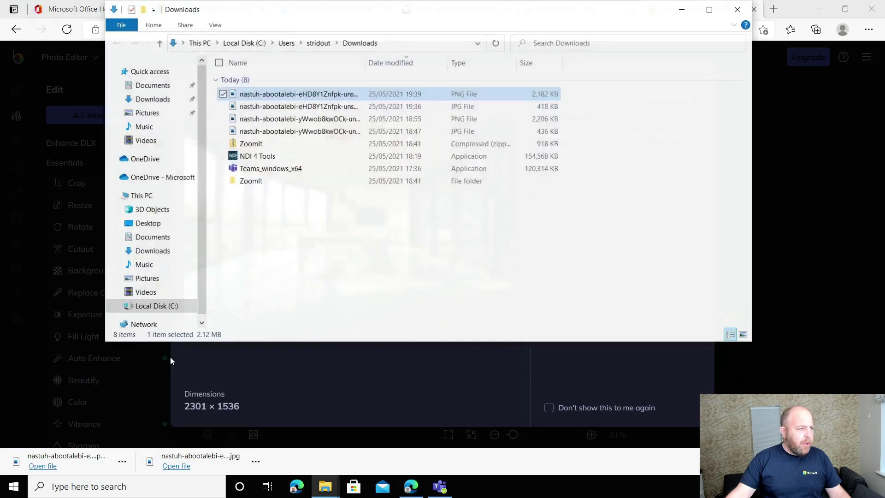
{"action": "left_click", "coordinate": [266, 95]}
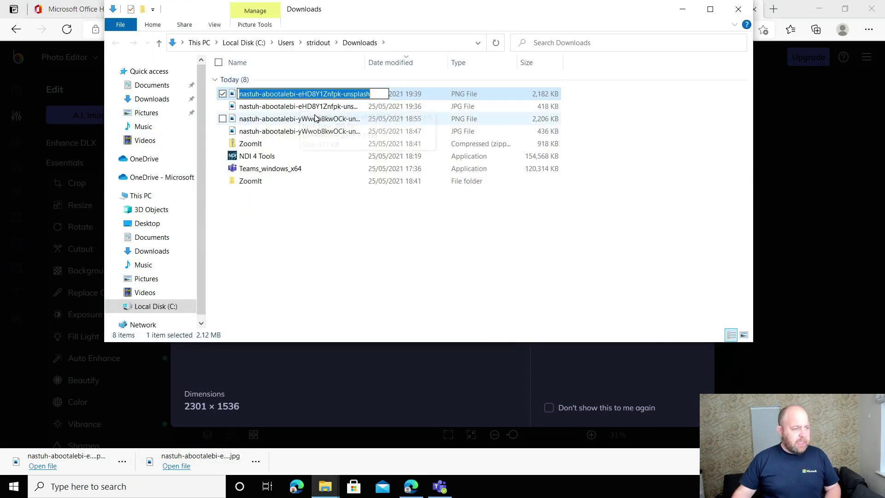
{"action": "type", "text": "blurred"}
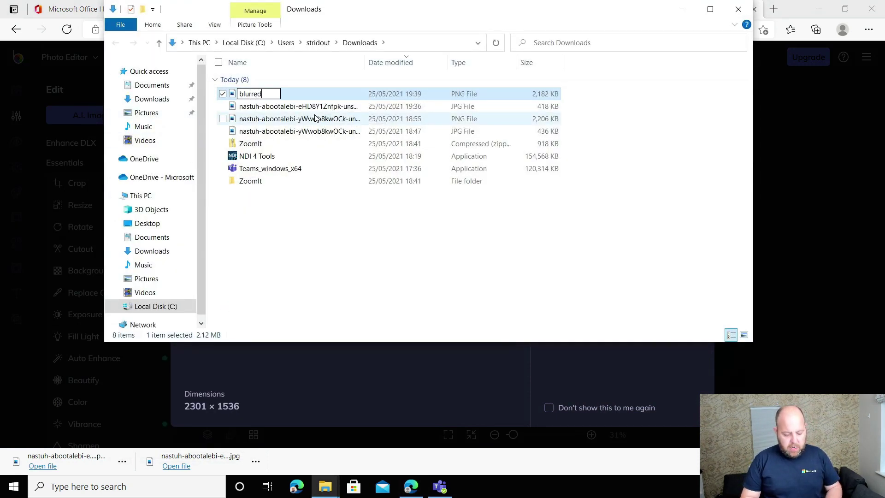
{"action": "type", "text": " background"}
{"action": "key", "text": "Return"}
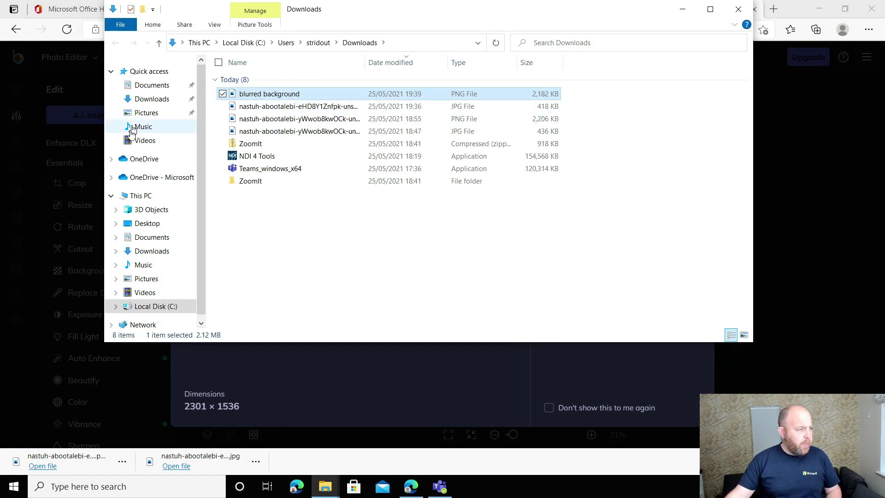
- Paste the blurred background image into the Teams Custom Together Mode folder on the Desktop
{"action": "left_click", "coordinate": [142, 225]}
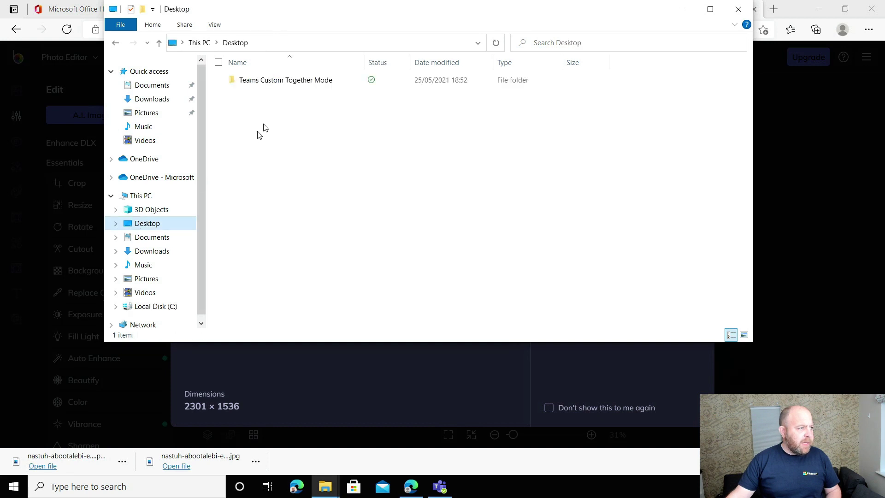
{"action": "double_click", "coordinate": [284, 83]}
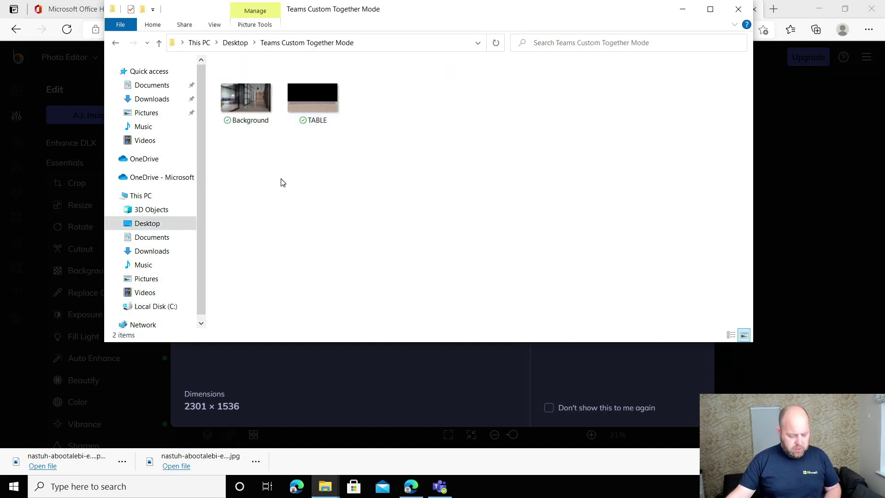
{"action": "key", "text": "ctrl+v"}
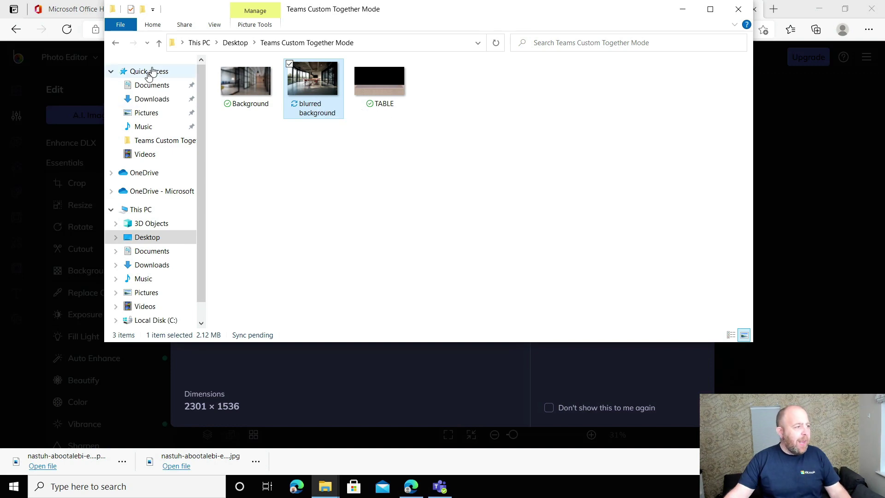
- Return to the browser and close the photo editor
{"action": "left_click", "coordinate": [59, 102]}
{"action": "left_click", "coordinate": [59, 102]}
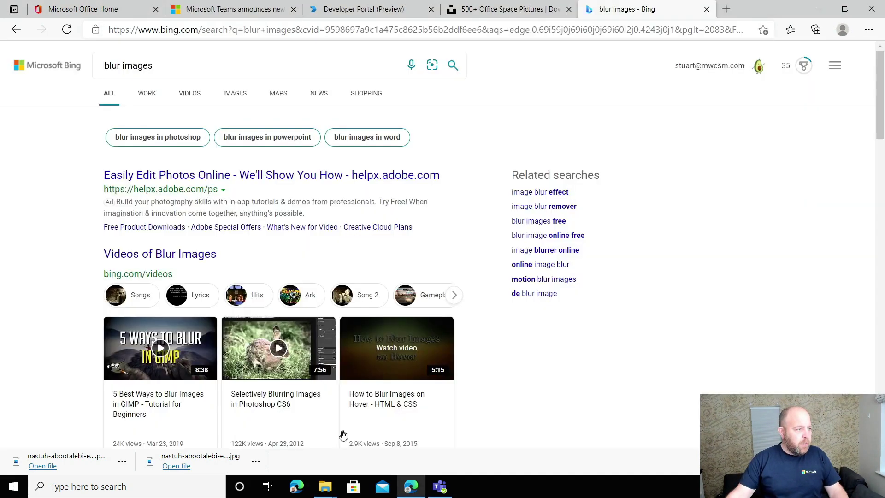
{"action": "left_click", "coordinate": [754, 9]}
- View the TABLE image from the Teams Custom Together Mode folder, and close both the image and the folder window
{"action": "mouse_move", "coordinate": [330, 494]}
{"action": "left_click", "coordinate": [366, 399]}
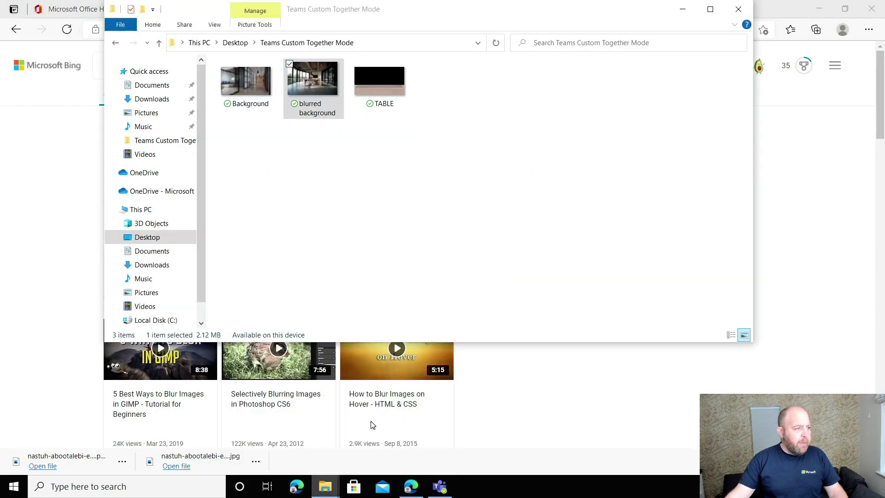
{"action": "double_click", "coordinate": [397, 84]}
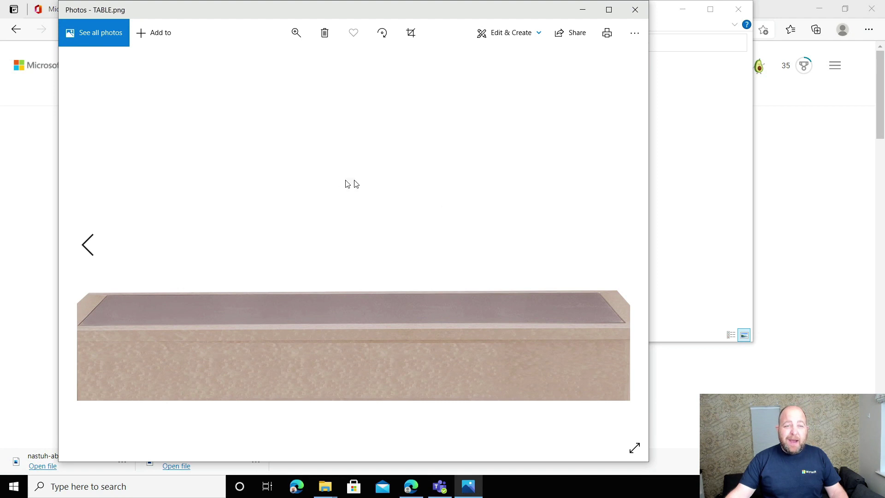
{"action": "left_click", "coordinate": [635, 9]}
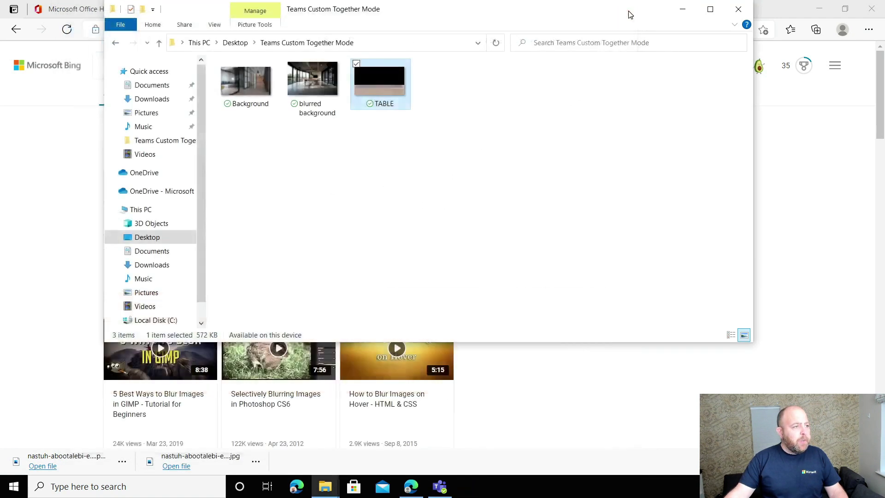
{"action": "left_click", "coordinate": [738, 9]}
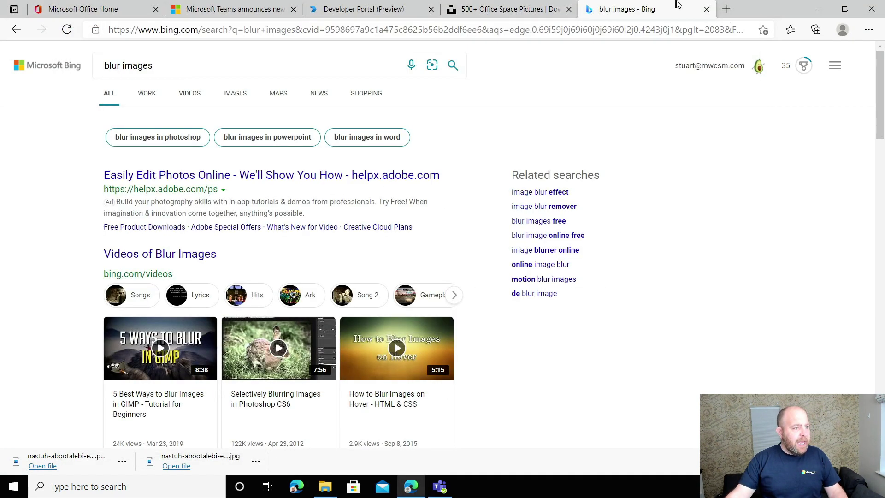
- Close the blur images search and Unsplash pages, and create a new scene in the Developer Portal
{"action": "left_click", "coordinate": [707, 9]}
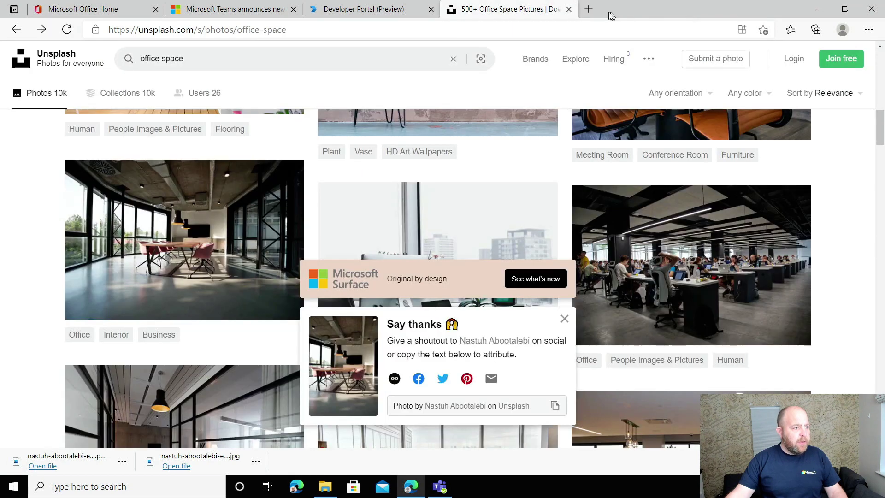
{"action": "left_click", "coordinate": [569, 9]}
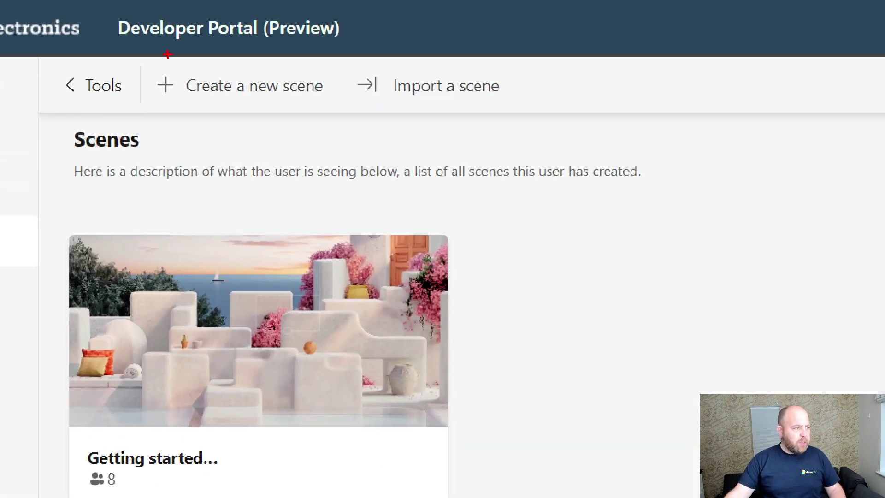
{"action": "mouse_move", "coordinate": [145, 64]}
{"action": "left_mouse_down"}
{"action": "mouse_move", "coordinate": [377, 89]}
{"action": "mouse_move", "coordinate": [344, 109]}
{"action": "left_mouse_up"}
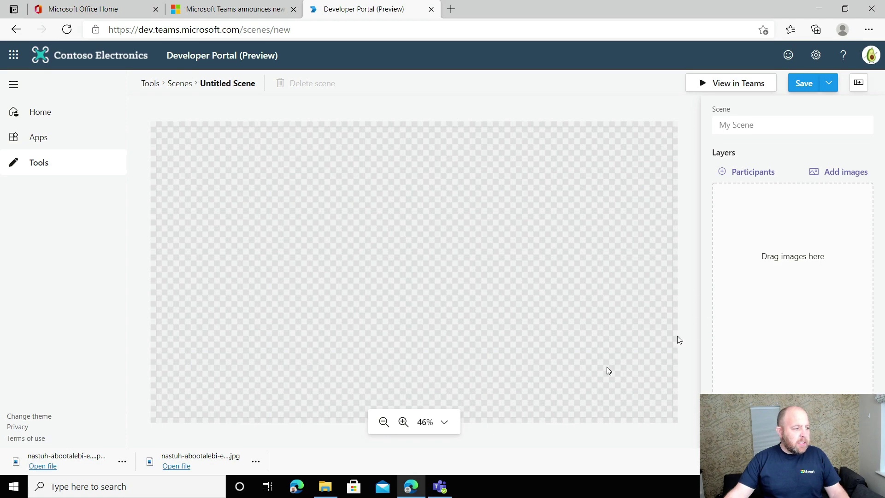
- Add the blurred background image from the Desktop's Teams Custom Together Mode folder to the scene's layers
{"action": "left_click", "coordinate": [325, 487]}
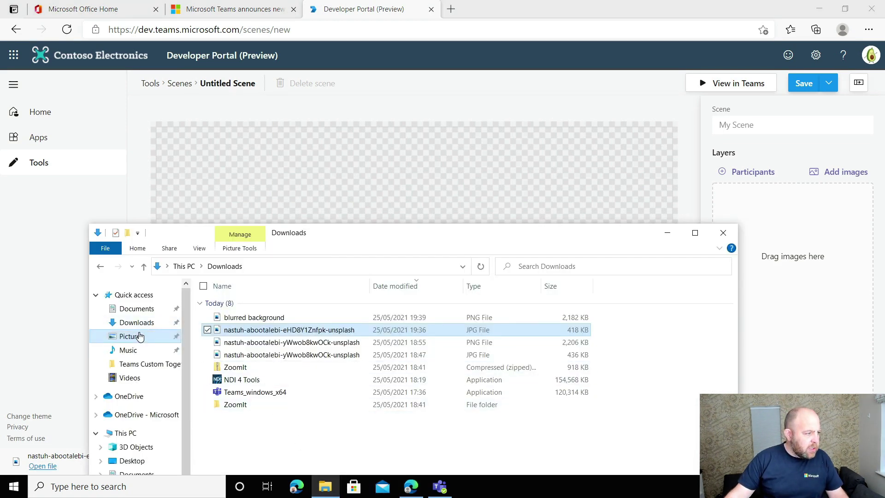
{"action": "left_click", "coordinate": [130, 461]}
{"action": "double_click", "coordinate": [281, 307]}
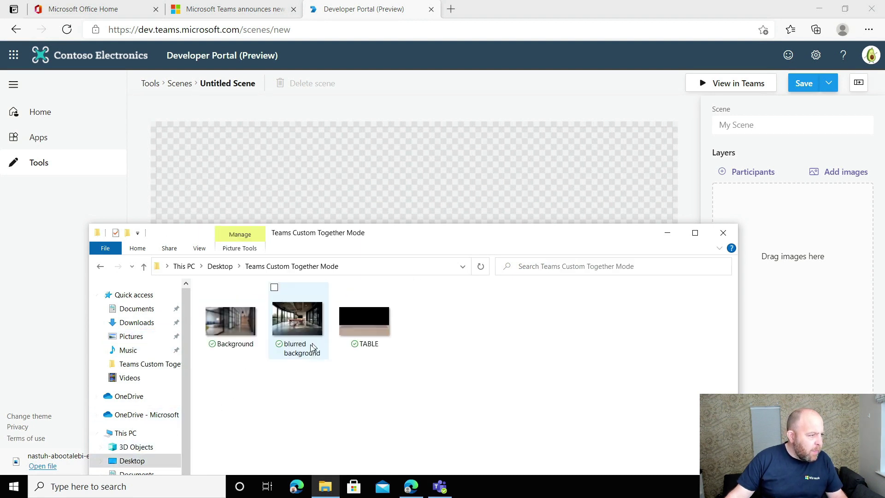
{"action": "left_click_drag", "start_coordinate": [298, 325], "coordinate": [795, 258]}
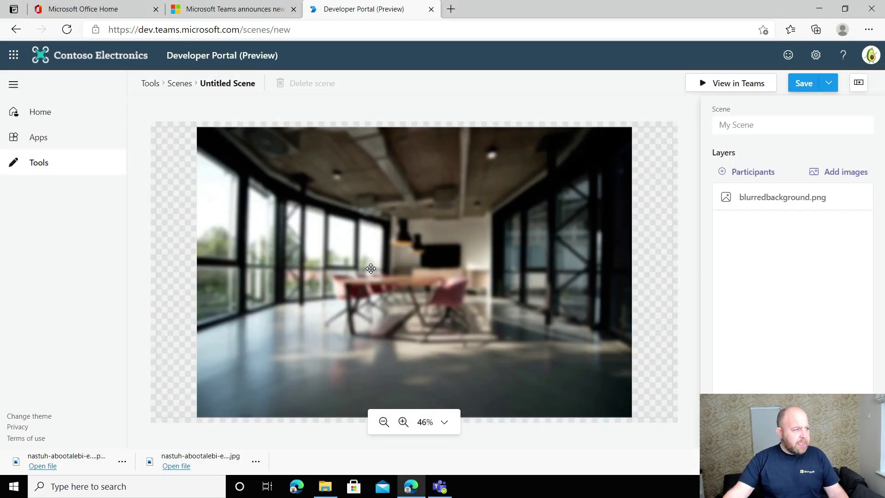
- Enlarge the blurred background to 125% and position it at about X -50, Y -55 so it fills the scene
{"action": "left_click", "coordinate": [371, 269]}
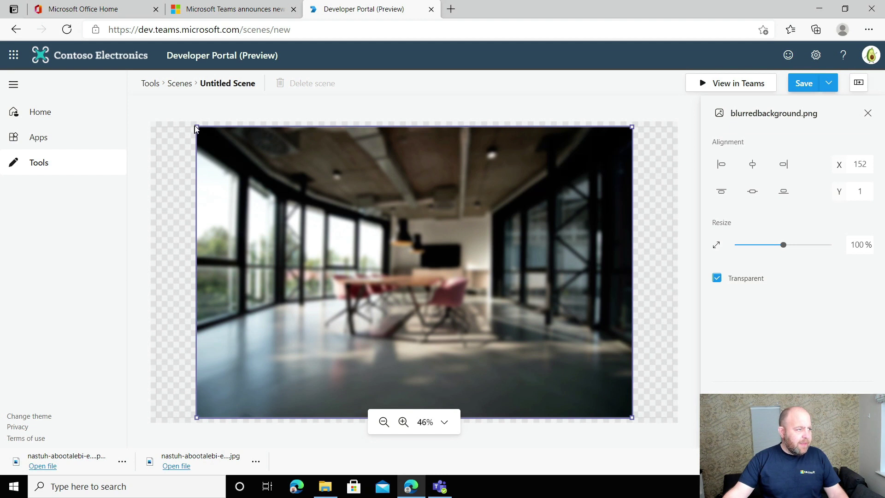
{"action": "left_click_drag", "start_coordinate": [196, 128], "coordinate": [91, 101]}
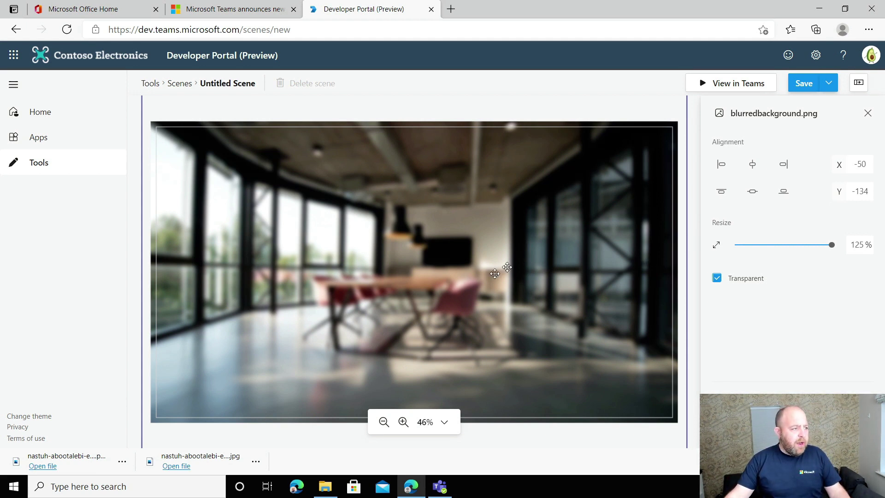
{"action": "left_click_drag", "start_coordinate": [473, 259], "coordinate": [472, 280]}
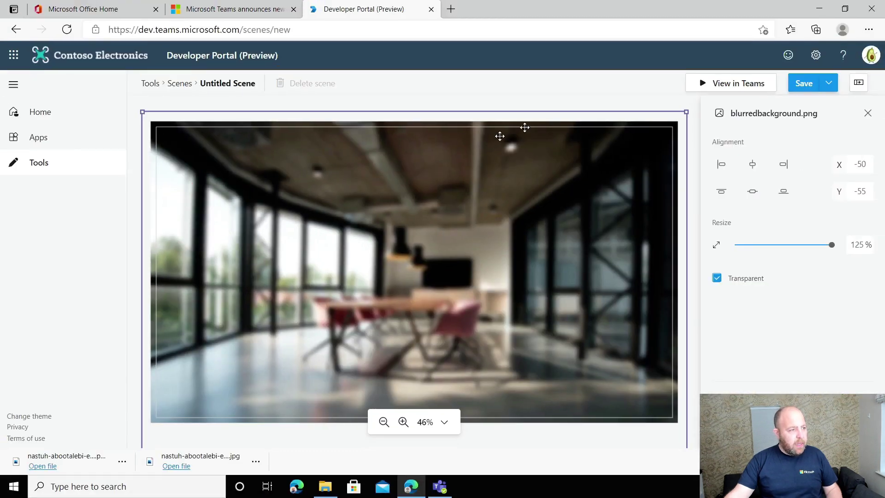
{"action": "left_click", "coordinate": [579, 104]}
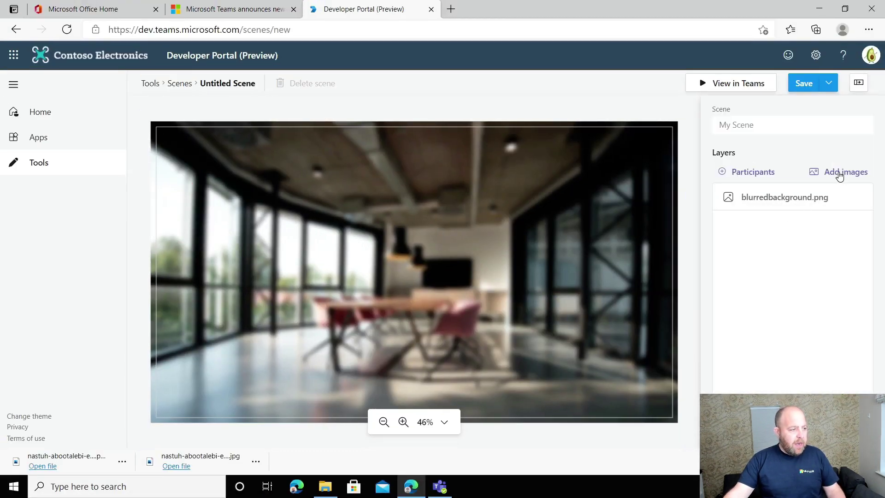
- Add the TABLE image from the folder as a layer, scale it to 108% and place it at about X -67, Y 43
{"action": "left_click", "coordinate": [325, 490]}
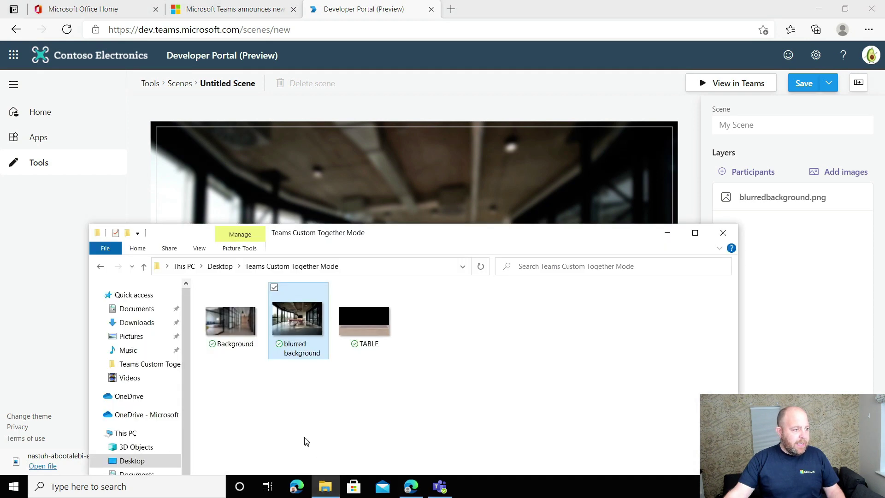
{"action": "left_click_drag", "start_coordinate": [363, 328], "coordinate": [778, 260]}
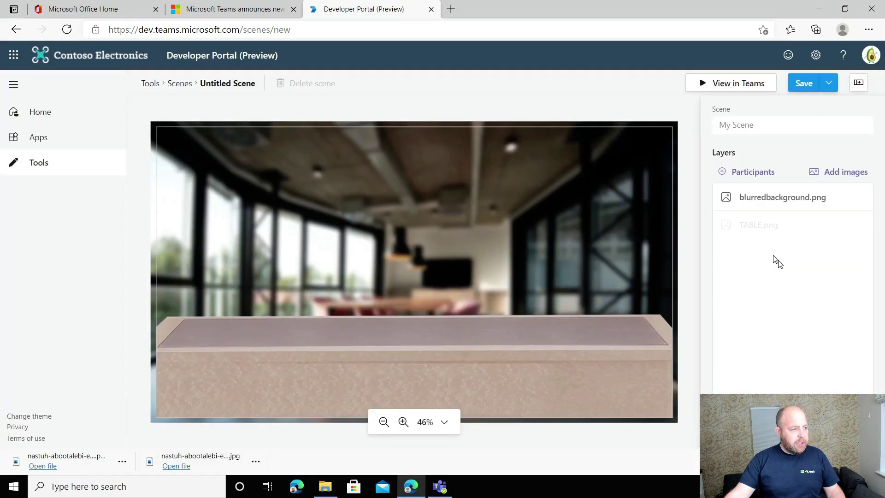
{"action": "left_click", "coordinate": [470, 357]}
{"action": "left_click_drag", "start_coordinate": [482, 353], "coordinate": [474, 373]}
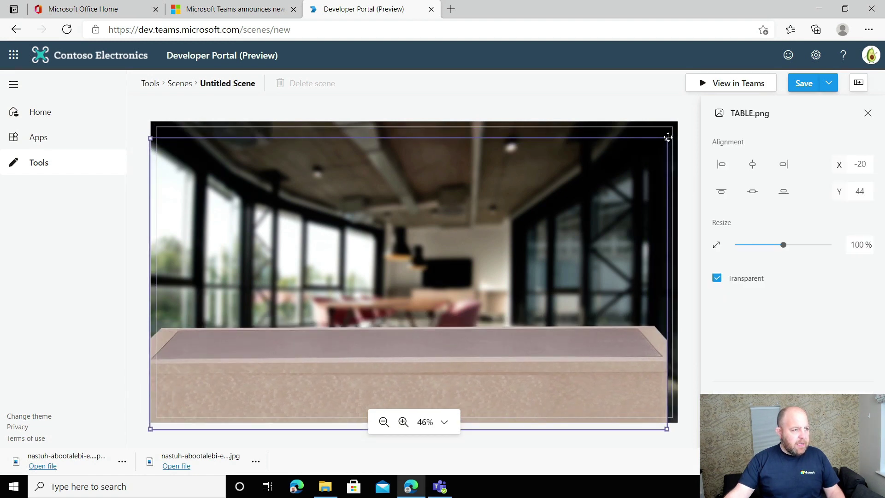
{"action": "left_click_drag", "start_coordinate": [674, 136], "coordinate": [689, 125]}
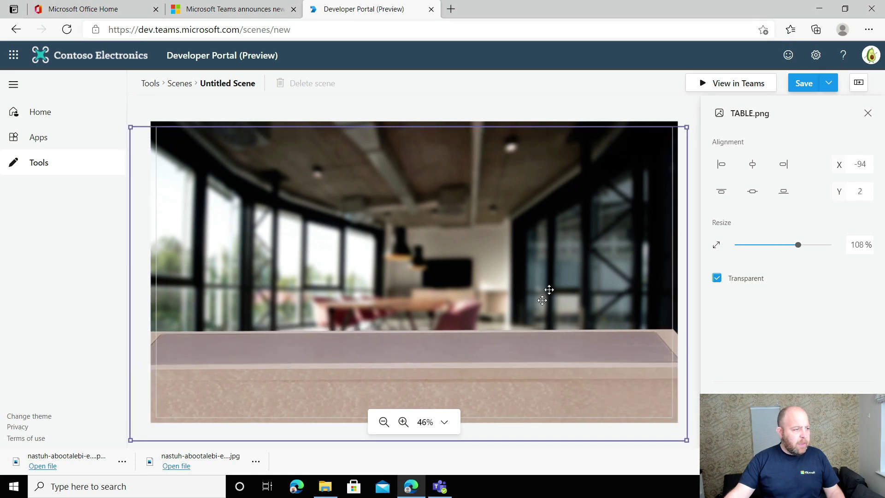
{"action": "left_click_drag", "start_coordinate": [473, 372], "coordinate": [481, 382]}
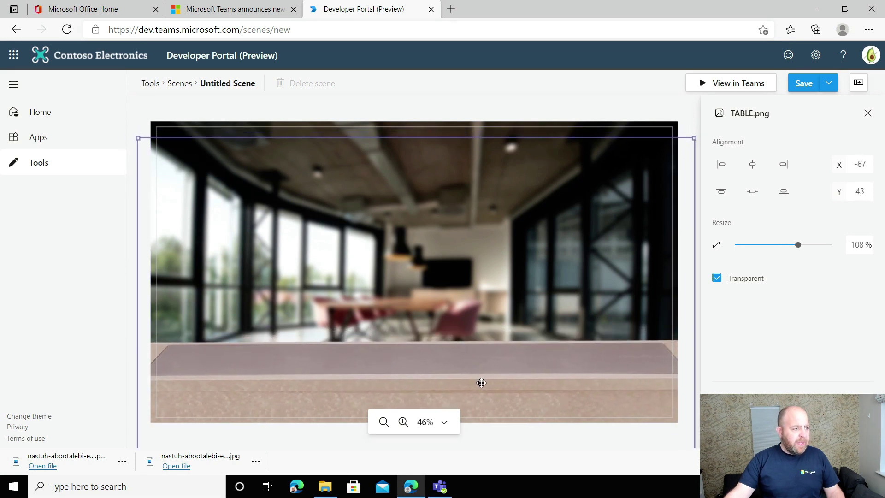
{"action": "left_click", "coordinate": [490, 110]}
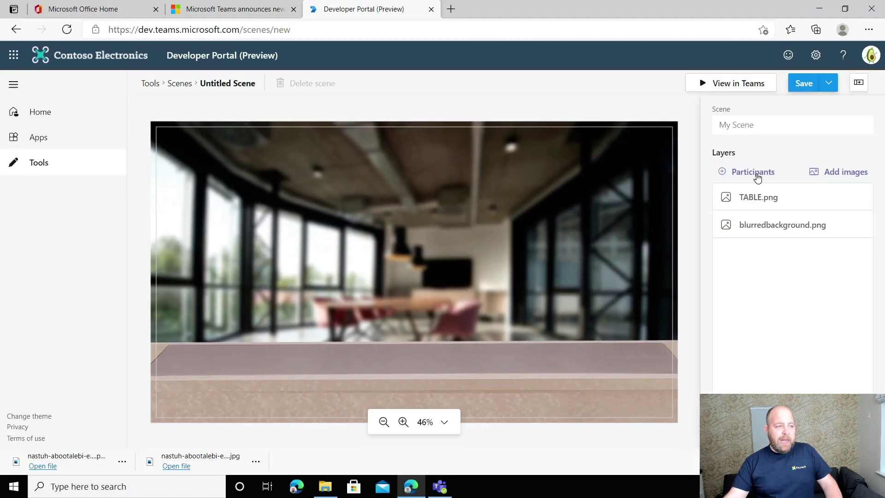
- Add 4 participants to the scene
{"action": "left_click", "coordinate": [630, 183]}
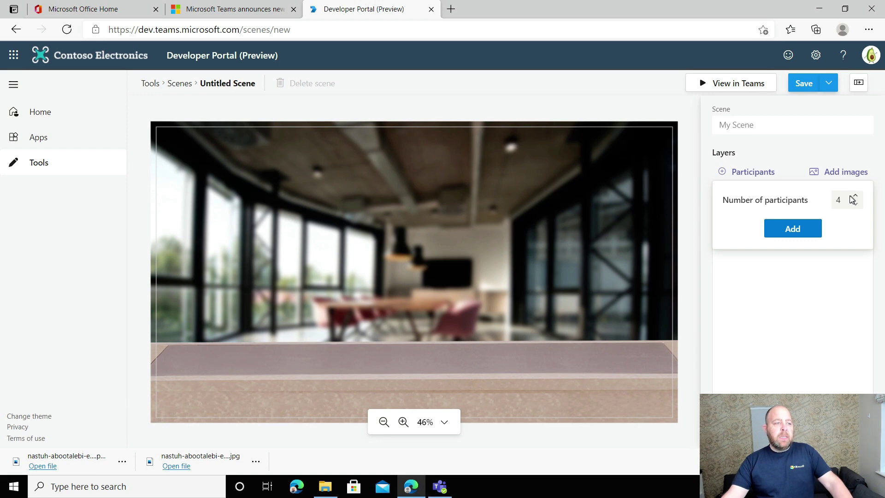
{"action": "left_click", "coordinate": [797, 234]}
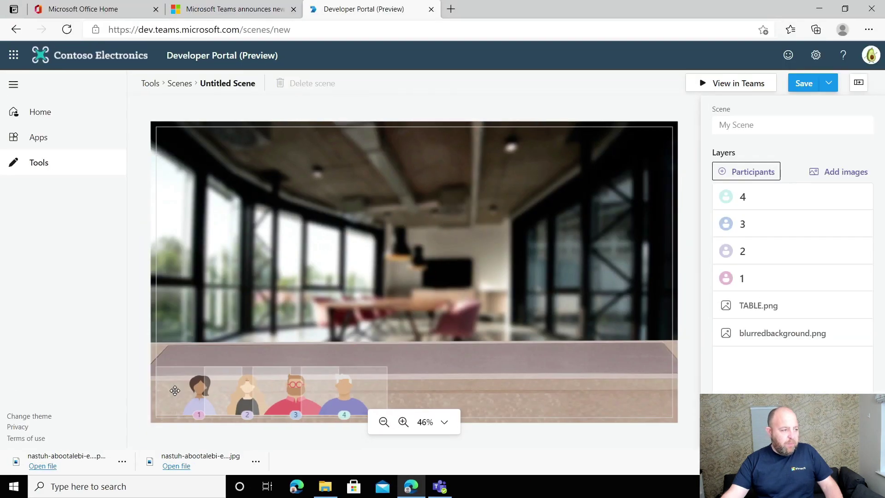
- Enlarge participant 1 to 200% and place it behind the table's left end at about X 0, Y 466
{"action": "left_click", "coordinate": [181, 284]}
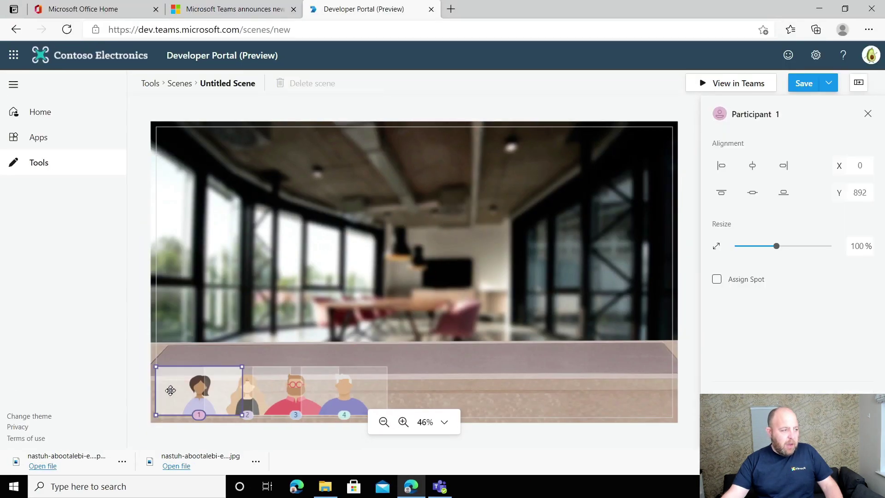
{"action": "left_click_drag", "start_coordinate": [171, 391], "coordinate": [159, 271]}
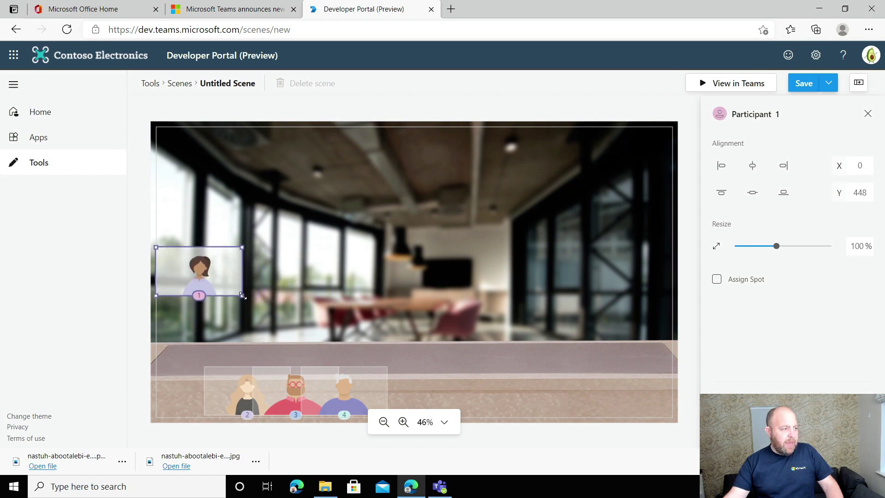
{"action": "left_click_drag", "start_coordinate": [243, 295], "coordinate": [533, 360]}
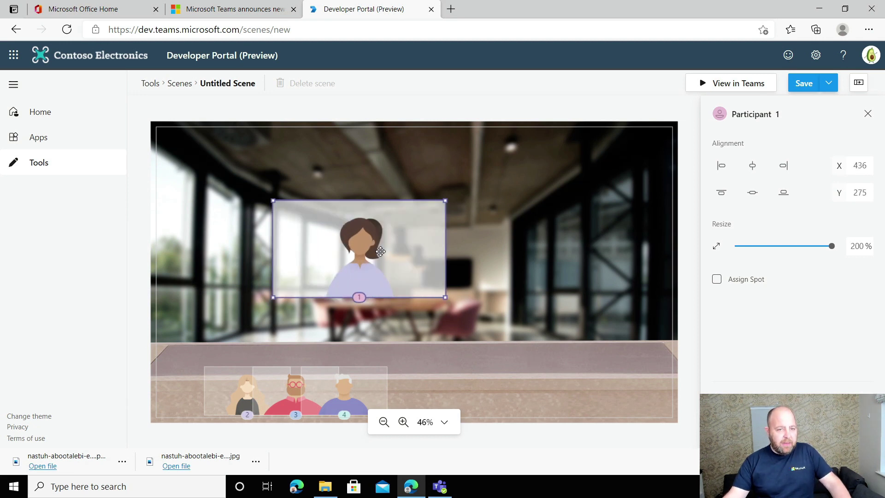
{"action": "left_click_drag", "start_coordinate": [381, 251], "coordinate": [251, 302]}
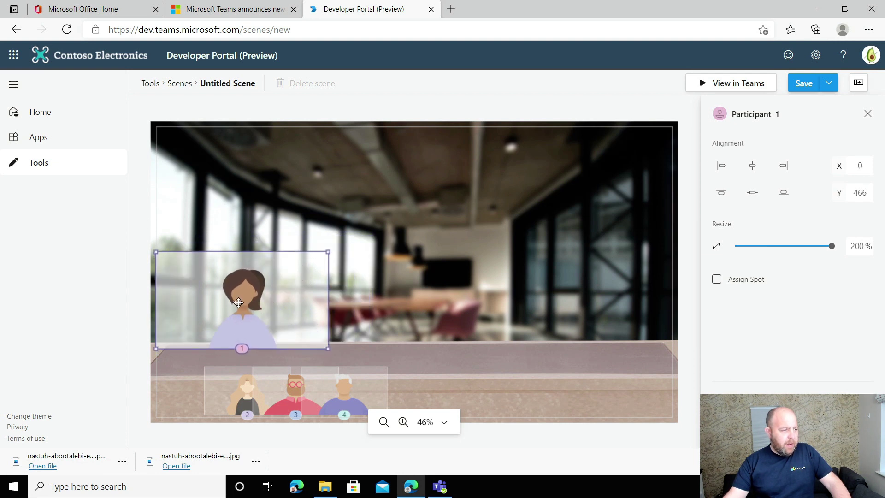
- Move participant 2 out of the bottom row, set its size to 200% and place it above and right of participant 1
{"action": "left_click_drag", "start_coordinate": [225, 385], "coordinate": [407, 235]}
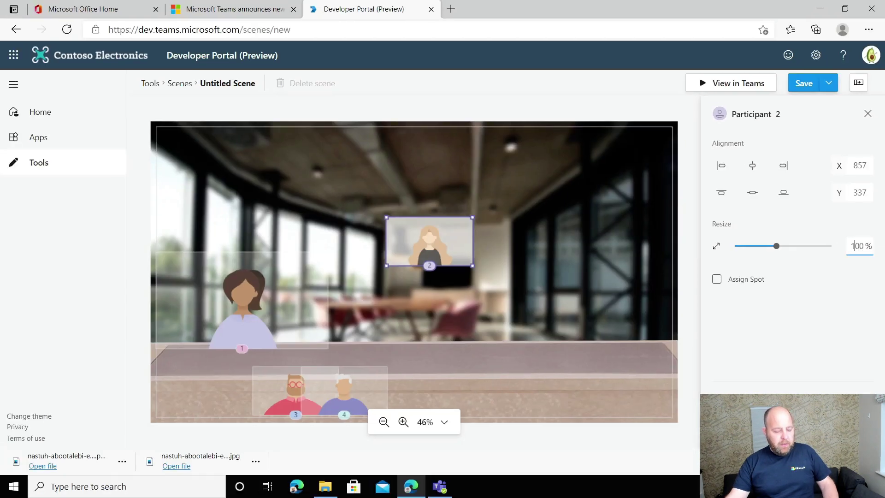
{"action": "double_click", "coordinate": [853, 246]}
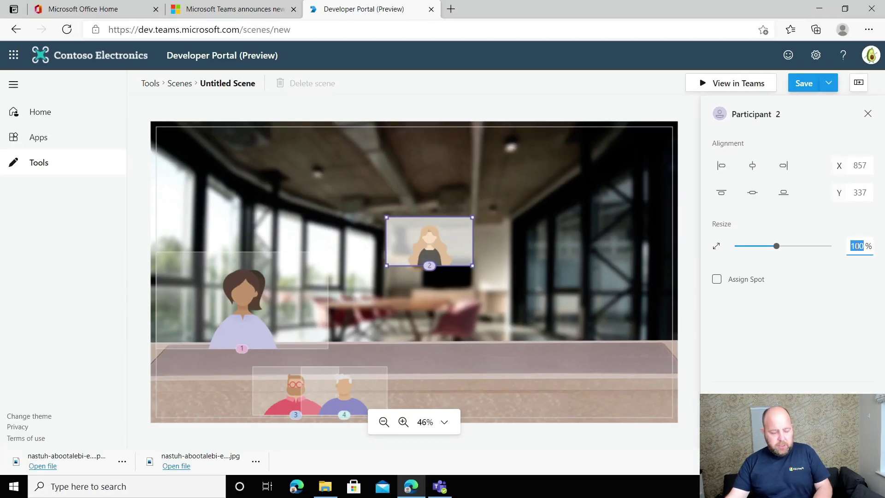
{"action": "type", "text": "200"}
{"action": "key", "text": "Tab"}
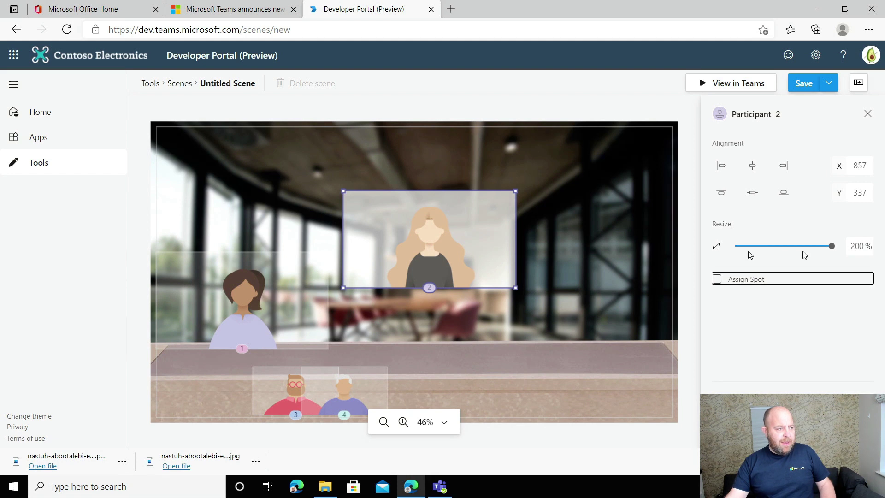
{"action": "left_click_drag", "start_coordinate": [448, 250], "coordinate": [361, 228]}
- Move participant 3 to the middle of the scene, right of participant 2, and set its size to 200%
{"action": "left_click_drag", "start_coordinate": [295, 369], "coordinate": [443, 240]}
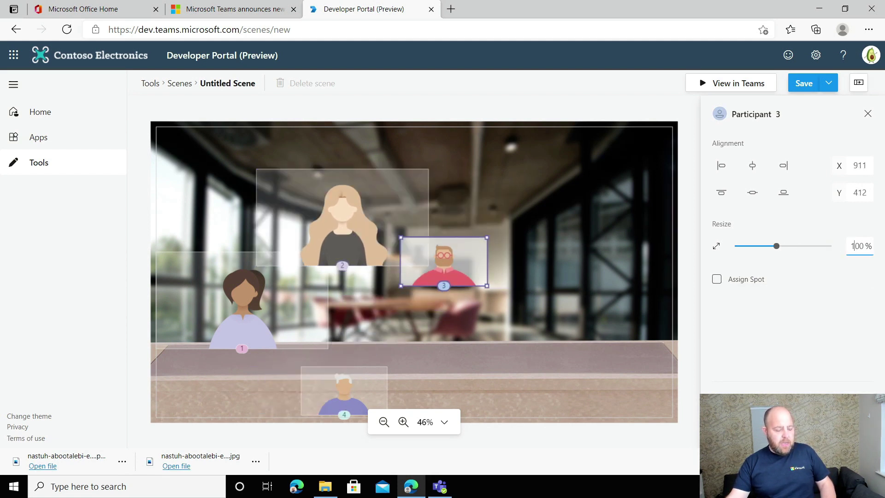
{"action": "double_click", "coordinate": [852, 246]}
{"action": "type", "text": "200"}
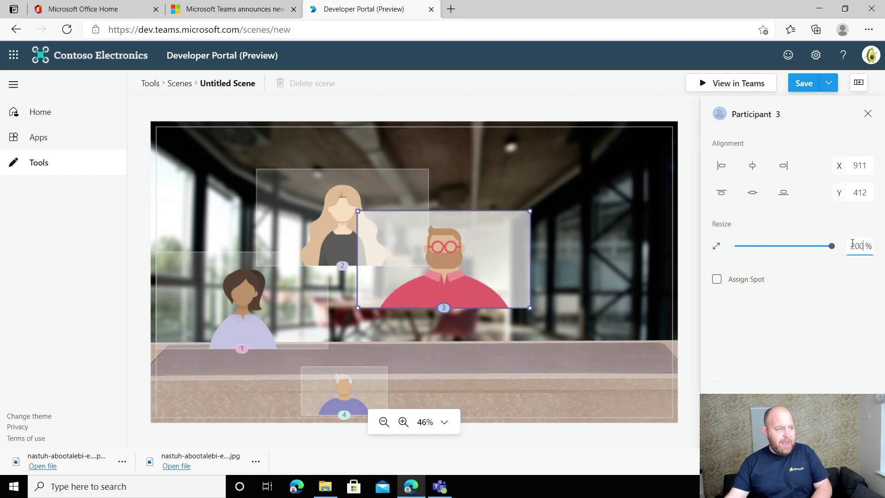
- Set participant 4's size to 200% and place it behind the table's right part at about X 1203, Y 438
{"action": "left_click_drag", "start_coordinate": [331, 391], "coordinate": [514, 287]}
{"action": "double_click", "coordinate": [850, 246]}
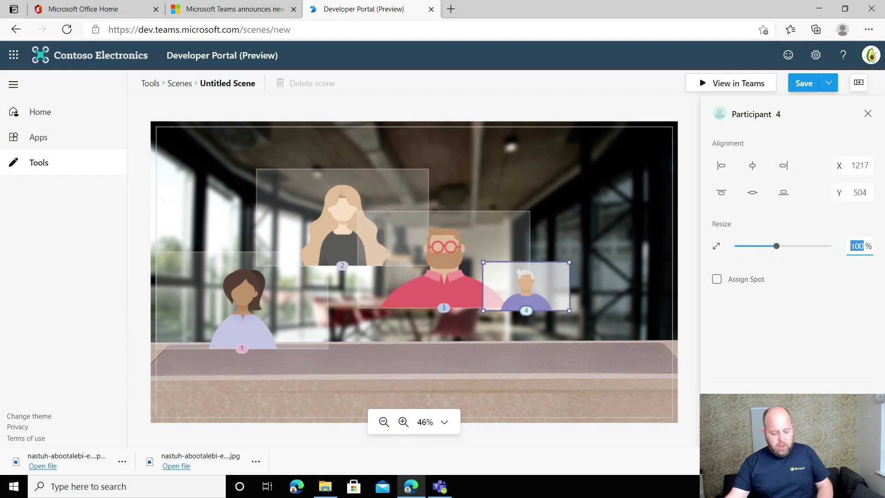
{"action": "type", "text": "200"}
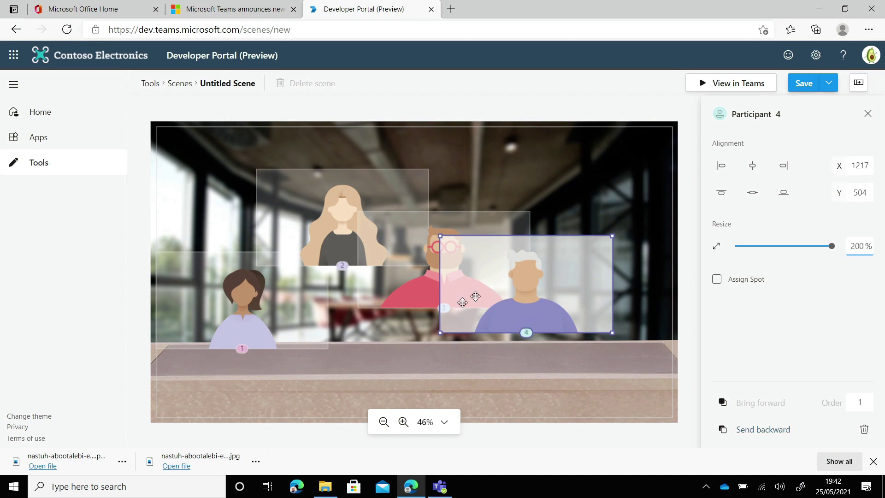
{"action": "left_click_drag", "start_coordinate": [538, 278], "coordinate": [578, 287]}
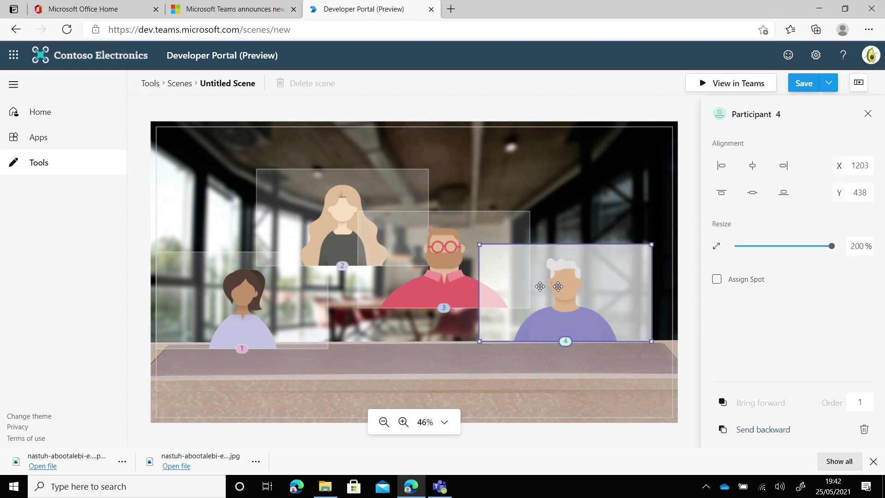
- Select all four participants and align them to the bottom edge of participant 1
{"action": "left_click", "coordinate": [456, 287], "text": "shift"}
{"action": "left_click", "coordinate": [341, 204], "text": "shift"}
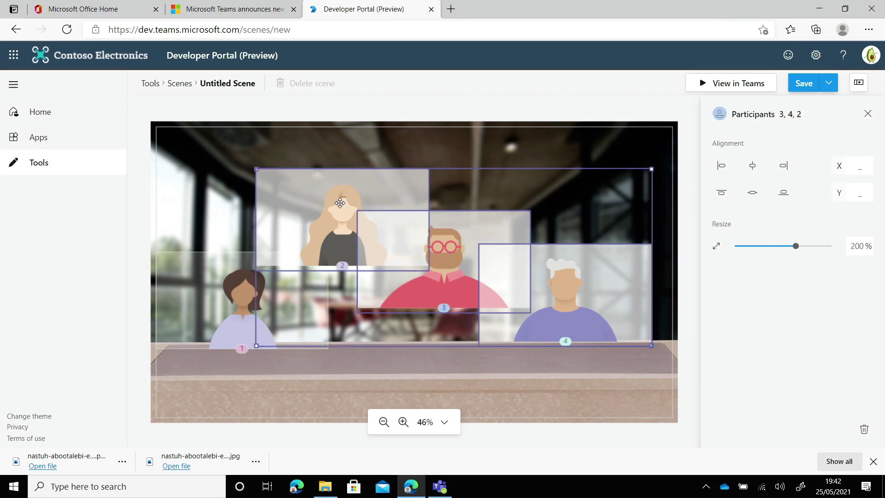
{"action": "left_click", "coordinate": [212, 284], "text": "shift"}
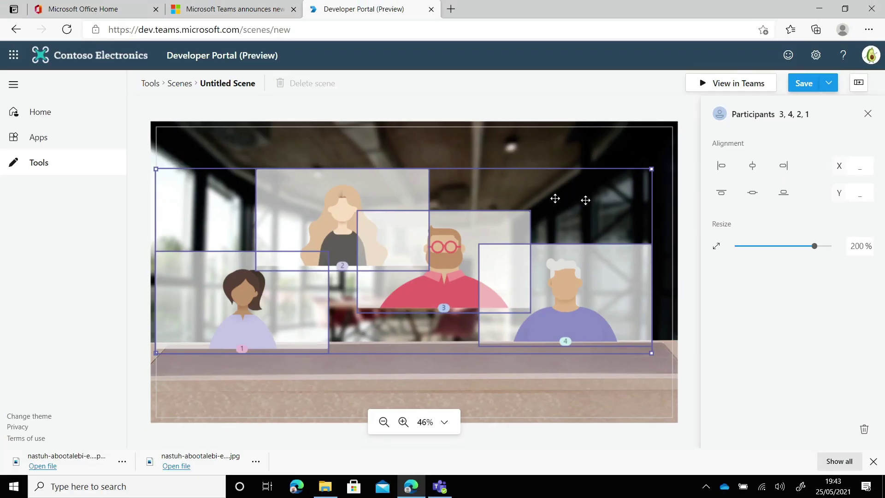
{"action": "left_click", "coordinate": [784, 193]}
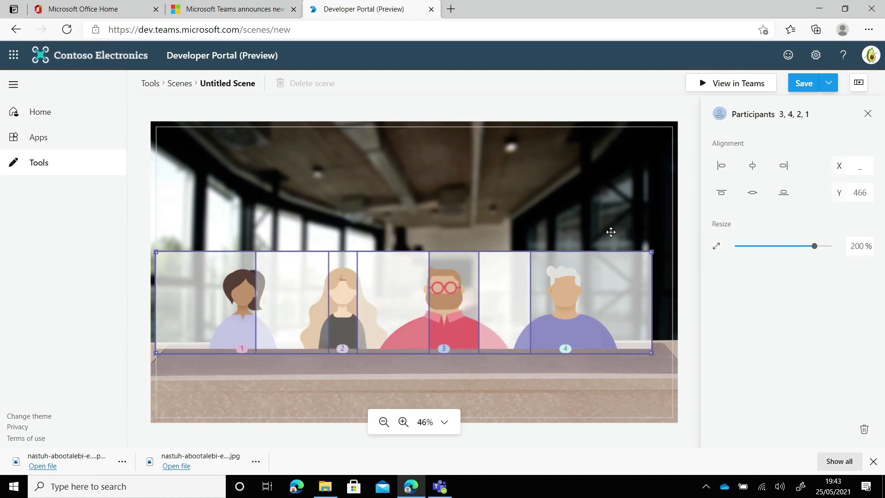
{"action": "left_click", "coordinate": [643, 115]}
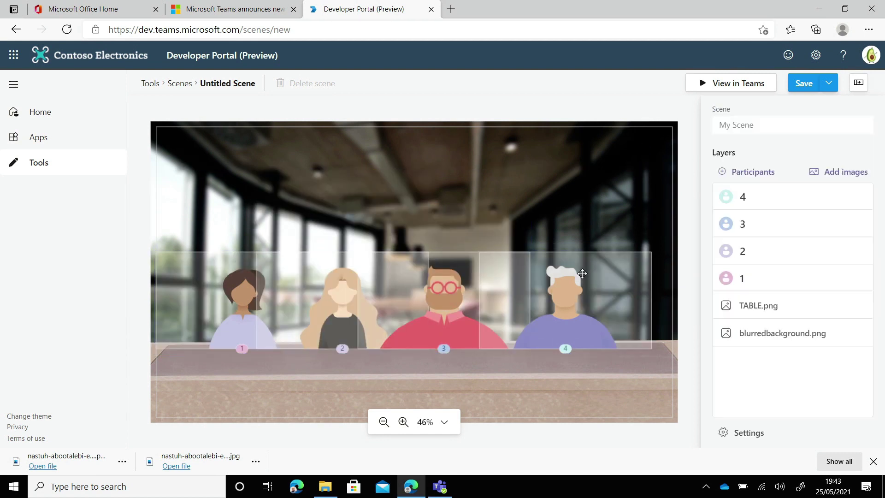
- Spread participants 4, 3 and 2 to the right, with participant 4 at about X 1280, Y 463 and participant 2 at about X 421, Y 461
{"action": "left_click_drag", "start_coordinate": [587, 268], "coordinate": [611, 273]}
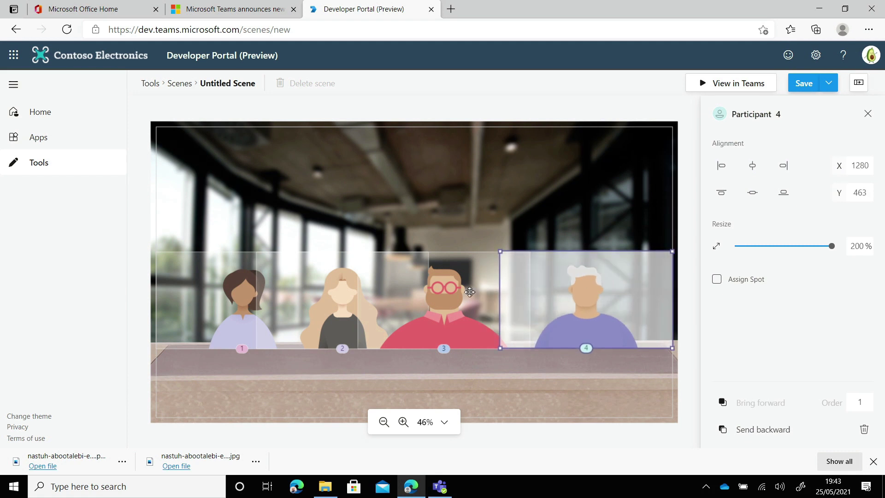
{"action": "left_click_drag", "start_coordinate": [459, 295], "coordinate": [482, 295]}
{"action": "left_click_drag", "start_coordinate": [331, 309], "coordinate": [344, 310]}
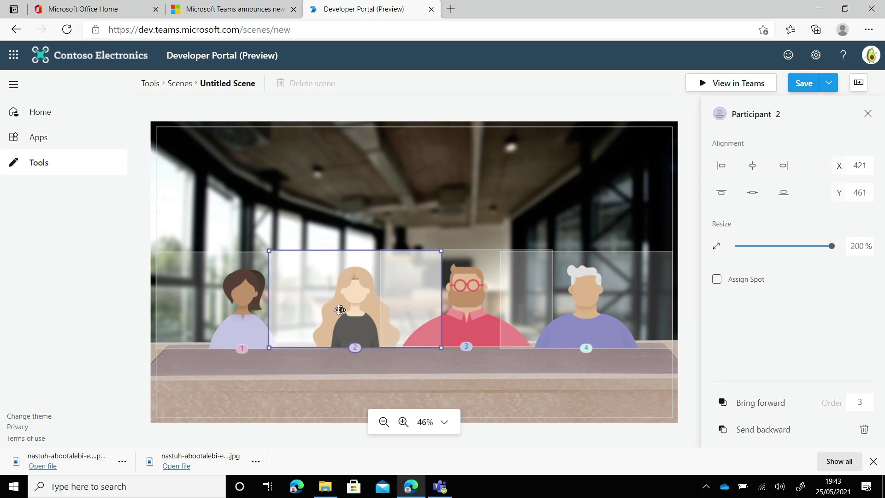
- Realign participants 1, 2, 3 and 4 along their bottom edges after the sideways spacing
{"action": "left_click", "coordinate": [178, 306], "text": "shift"}
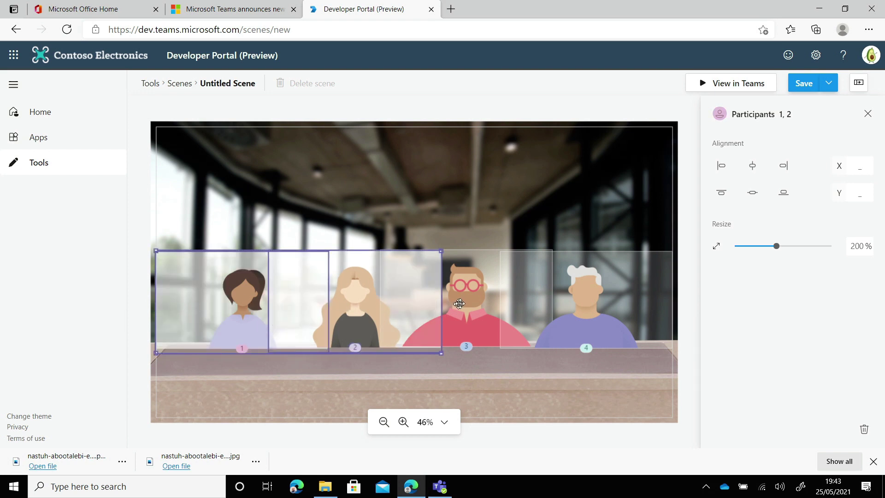
{"action": "left_click", "coordinate": [484, 299], "text": "shift"}
{"action": "left_click", "coordinate": [583, 292], "text": "shift"}
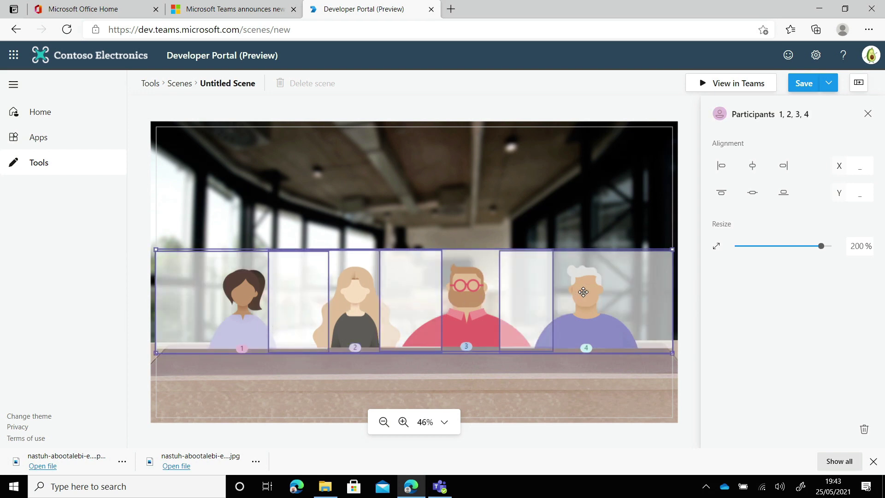
{"action": "left_click", "coordinate": [789, 197]}
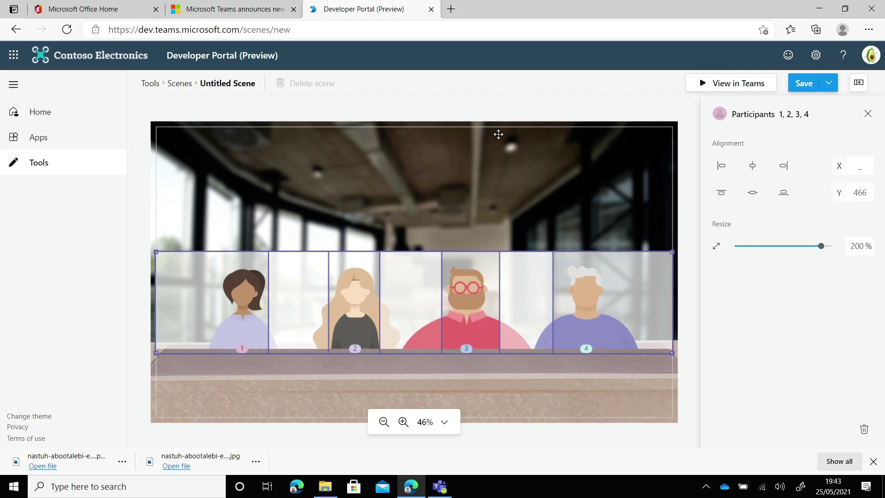
{"action": "left_click", "coordinate": [523, 113]}
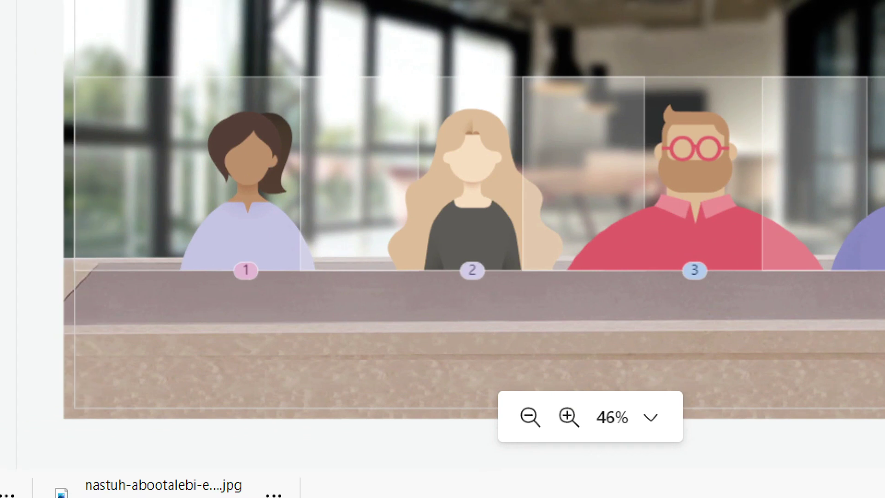
{"action": "left_click_drag", "start_coordinate": [148, 245], "coordinate": [337, 282]}
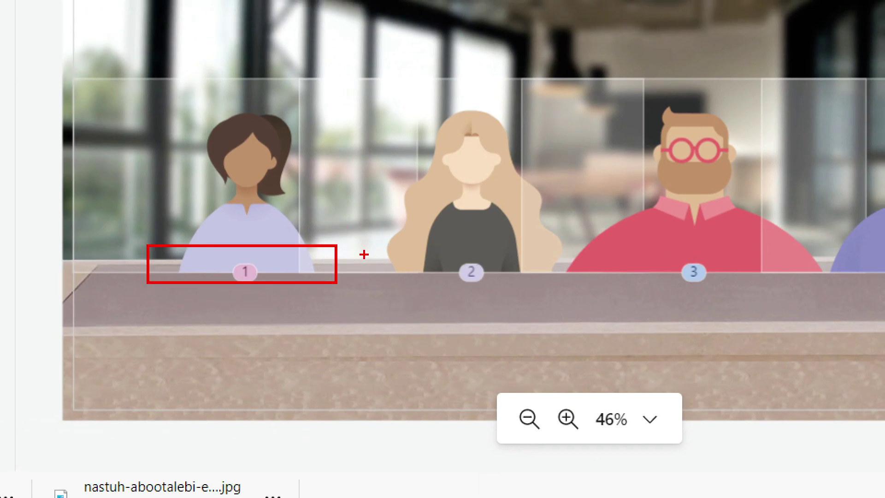
{"action": "left_click_drag", "start_coordinate": [364, 253], "coordinate": [618, 287]}
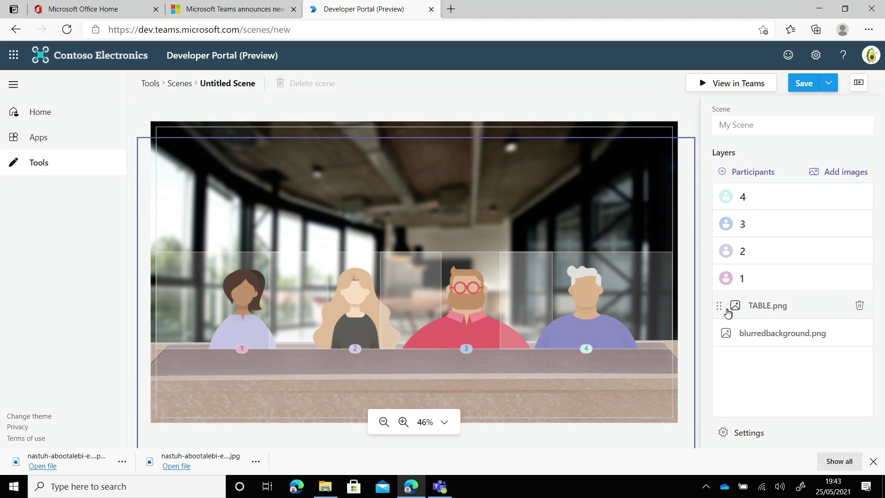
- Reorder the TABLE.png layer above all the participants and name the scene Corp Office Layout
{"action": "left_click_drag", "start_coordinate": [718, 306], "coordinate": [732, 189]}
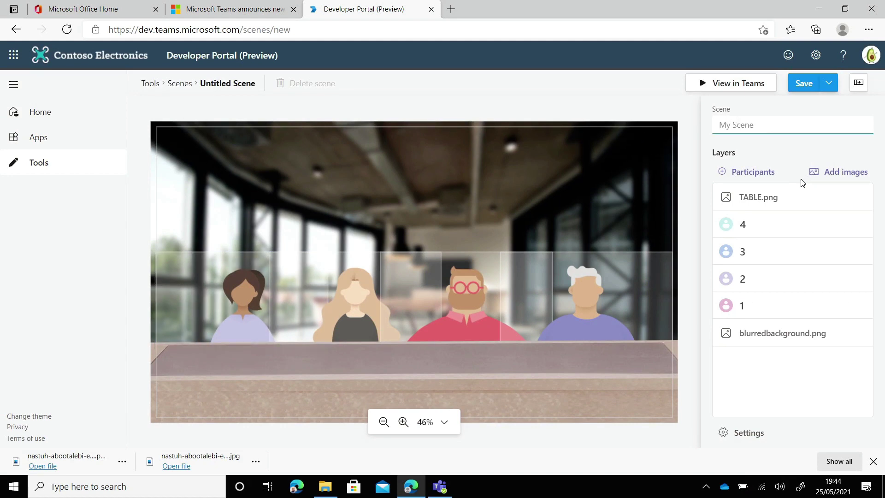
{"action": "type", "text": "Corp Office Layout"}
- Toggle the scene's setting for auto zoom to fit participants
{"action": "left_click", "coordinate": [732, 438]}
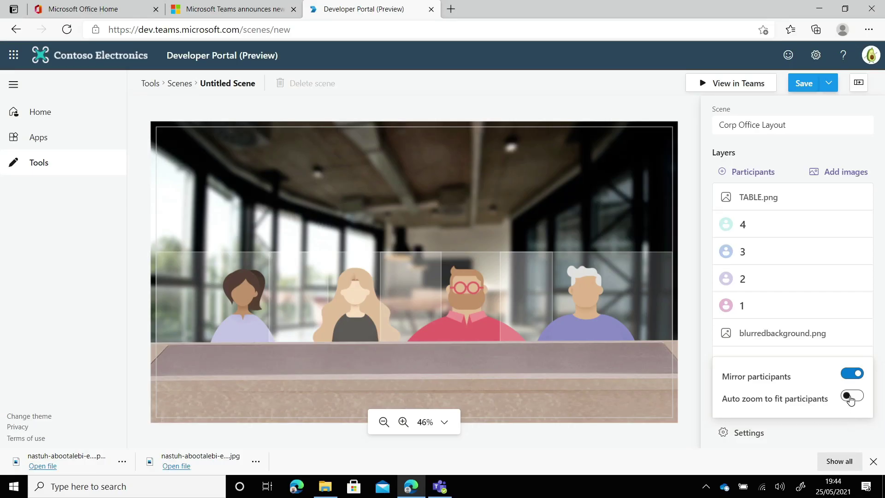
{"action": "left_click", "coordinate": [850, 397]}
{"action": "left_click", "coordinate": [747, 434]}
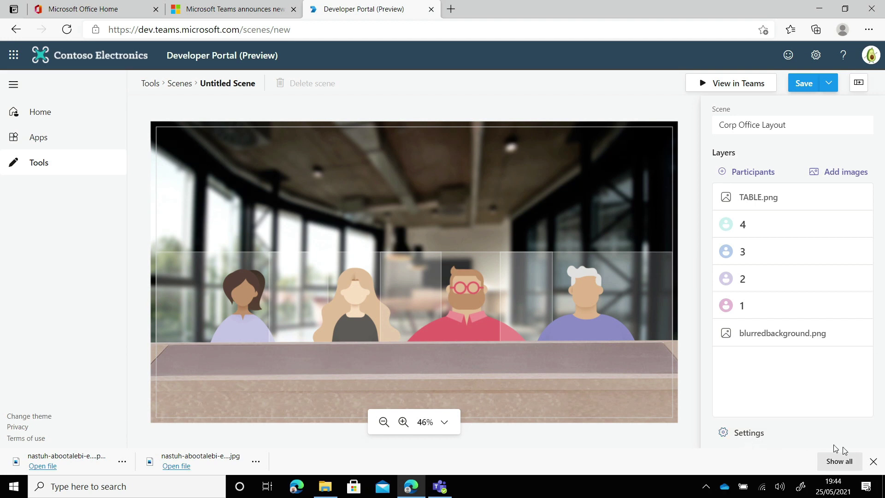
- Dismiss the browser's download bar and save the Corp Office Layout scene
{"action": "left_click", "coordinate": [873, 461]}
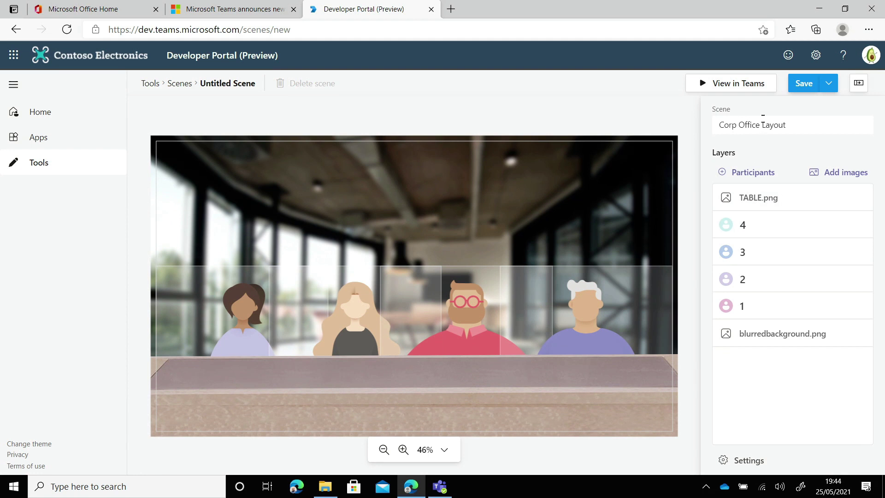
{"action": "left_click", "coordinate": [805, 86]}
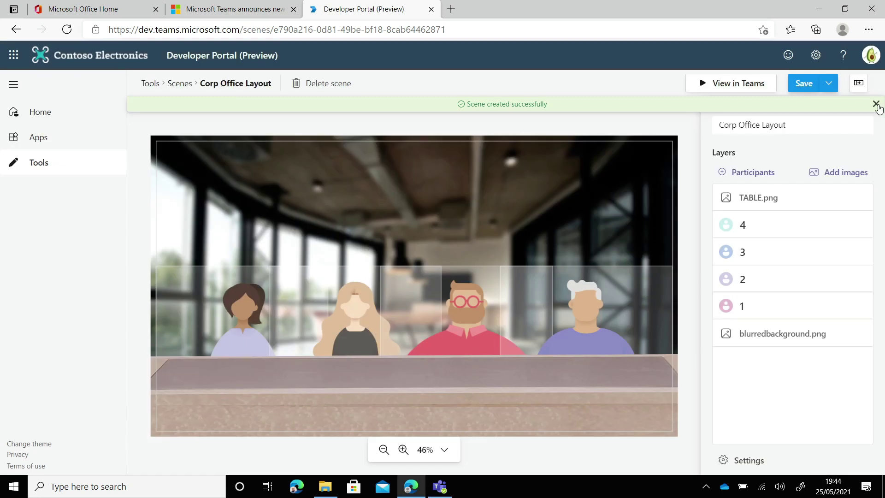
{"action": "left_click", "coordinate": [876, 105]}
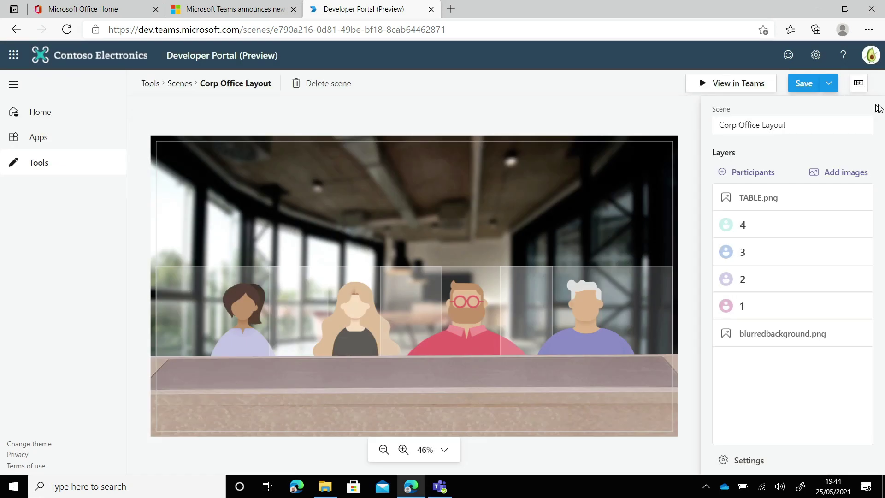
- Share Corp Office Layout with everyone and copy its sharing link
{"action": "left_click", "coordinate": [826, 84]}
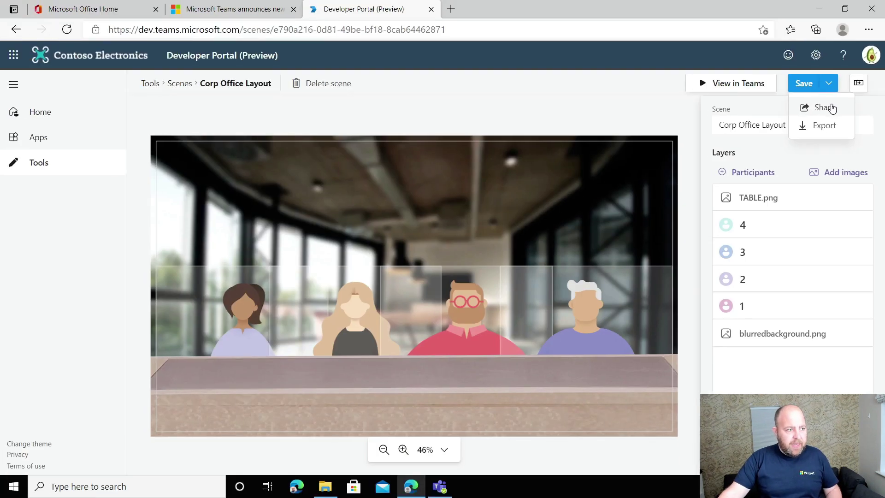
{"action": "left_click", "coordinate": [824, 107]}
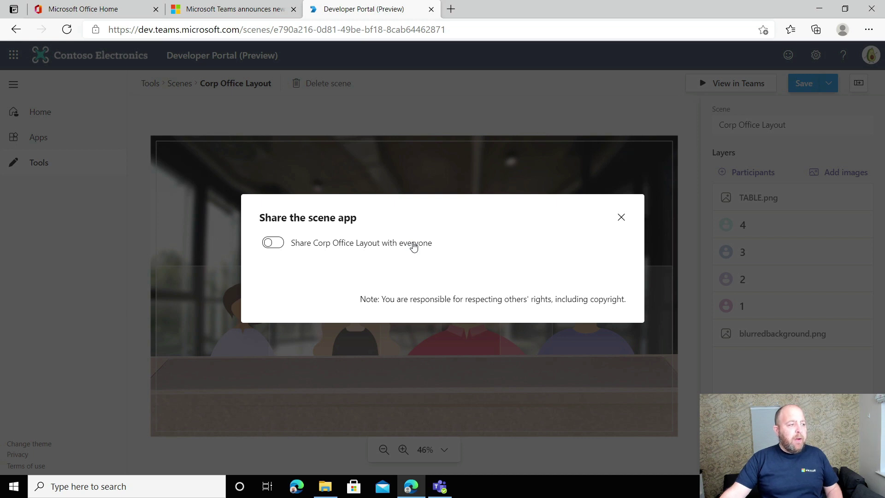
{"action": "left_click", "coordinate": [271, 247]}
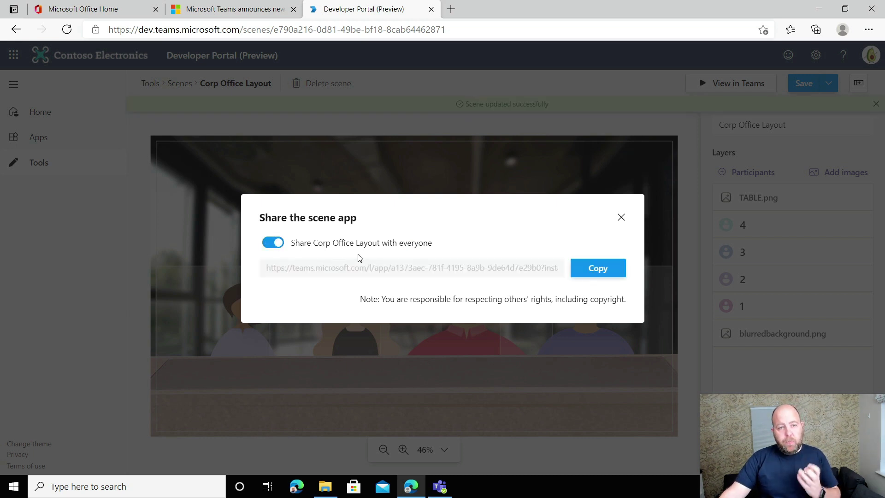
{"action": "left_click", "coordinate": [609, 270]}
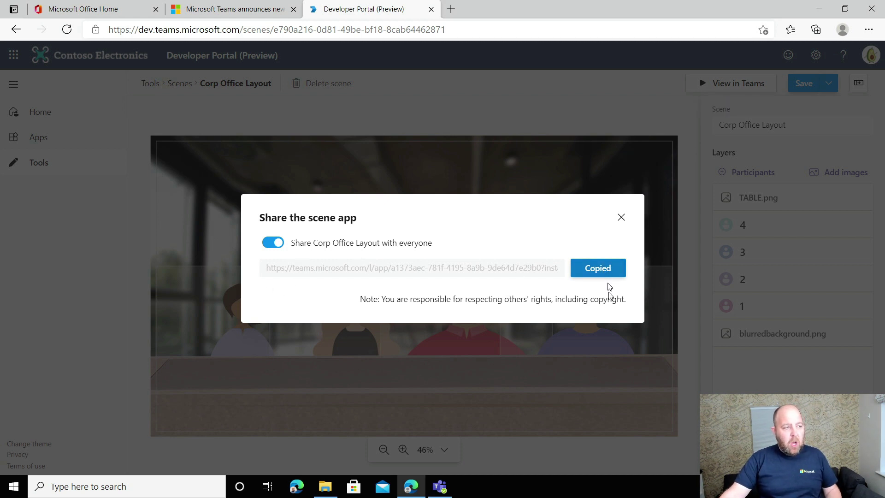
- Load the copied scene link in a new browser tab and open it in the Microsoft Teams desktop app
{"action": "left_click", "coordinate": [450, 8]}
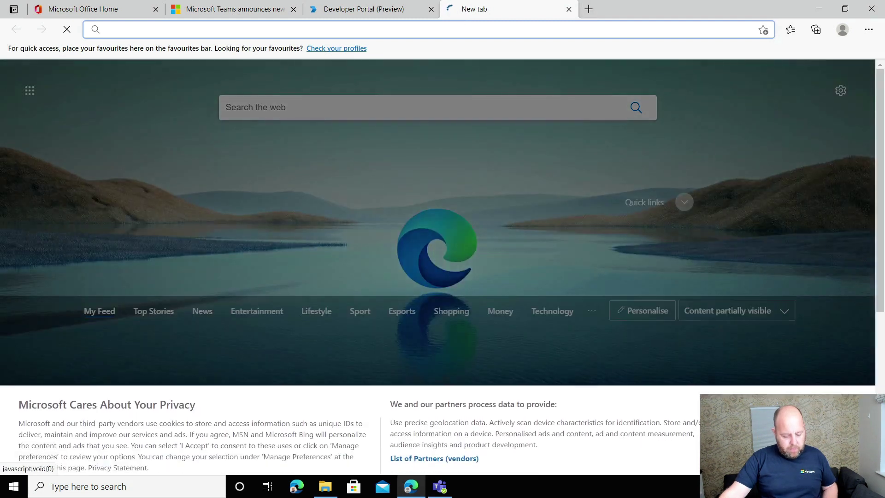
{"action": "key", "text": "ctrl+v"}
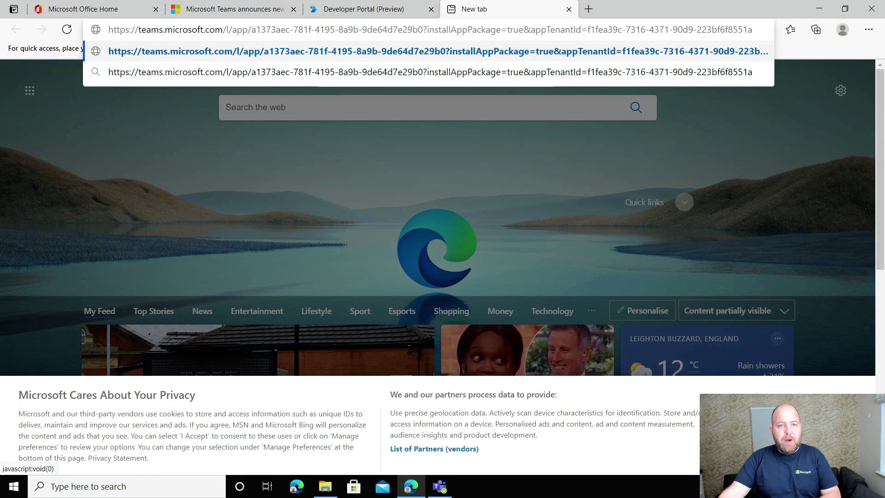
{"action": "key", "text": "Return"}
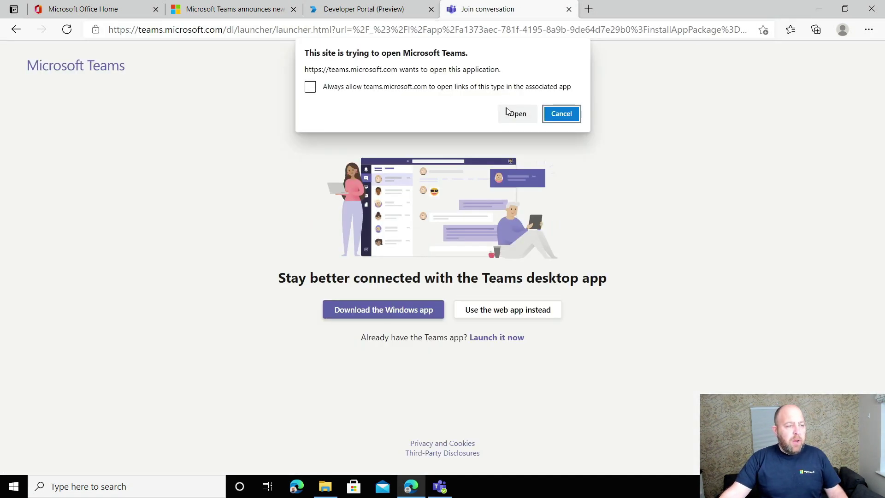
{"action": "left_click", "coordinate": [509, 112]}
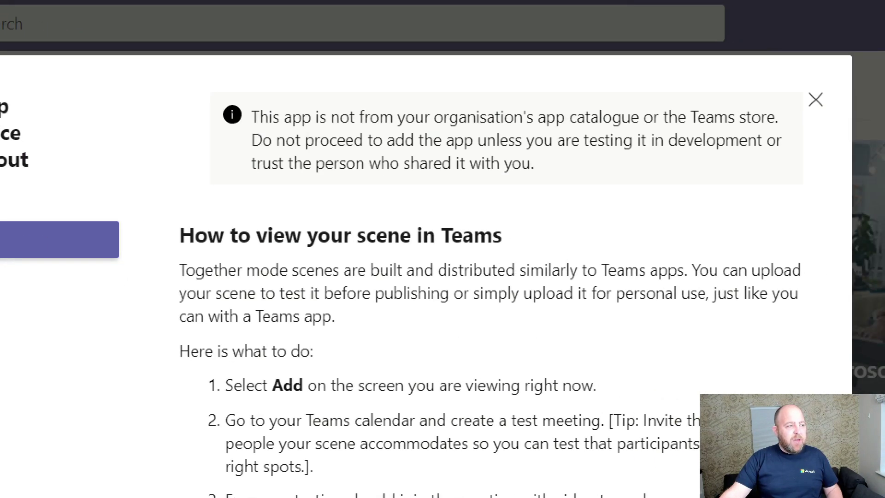
- Add the Corp Office Layout scene app to Teams
{"action": "mouse_move", "coordinate": [189, 88]}
{"action": "left_mouse_down"}
{"action": "mouse_move", "coordinate": [632, 172]}
{"action": "mouse_move", "coordinate": [824, 184]}
{"action": "mouse_move", "coordinate": [828, 194]}
{"action": "left_mouse_up"}
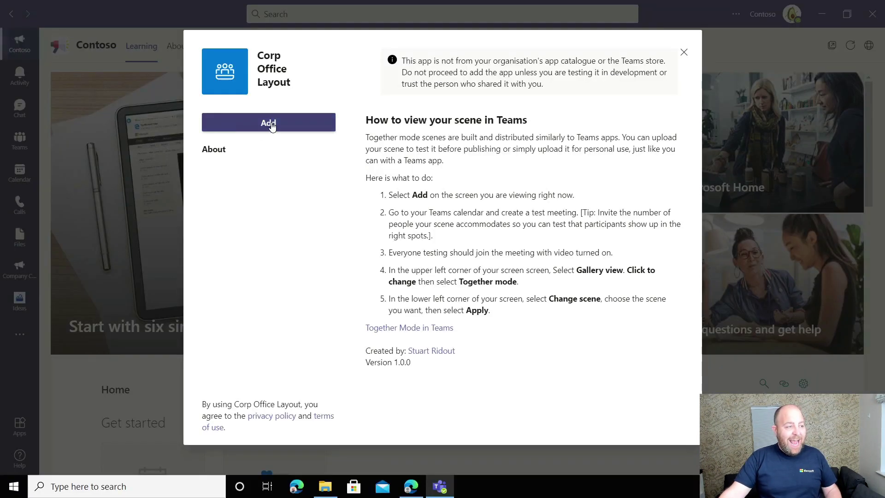
{"action": "left_click", "coordinate": [271, 125]}
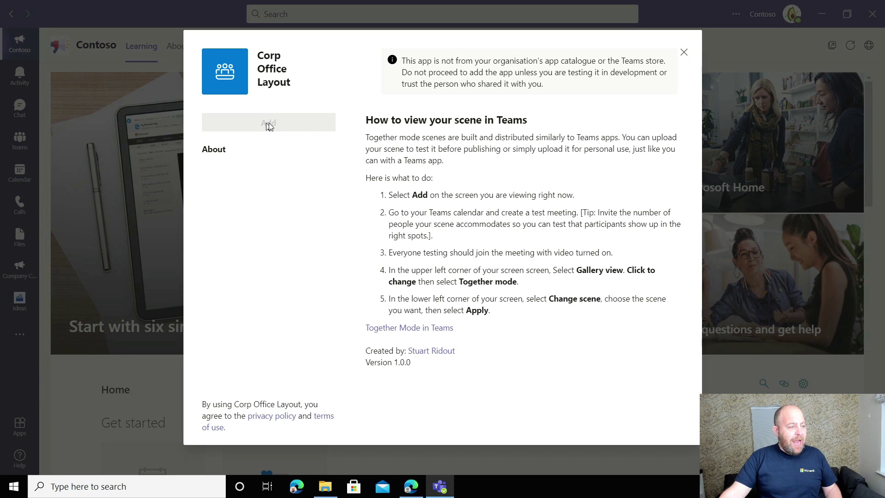